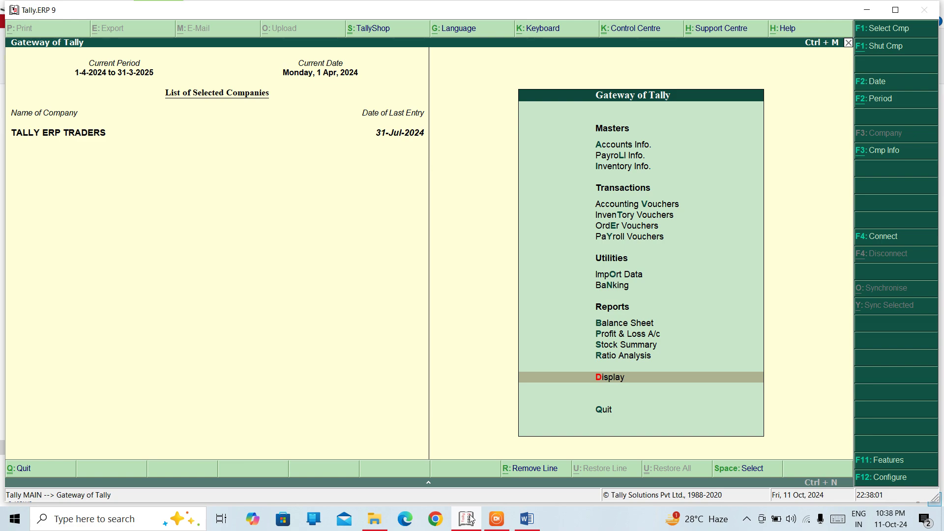
Open the Display menu of Gateway of Tally and highlight the Statements of Accounts entry.
{"action": "key", "text": "Return"}
{"action": "key", "text": "Down"}
{"action": "key", "text": "Down"}
{"action": "key", "text": "Down"}
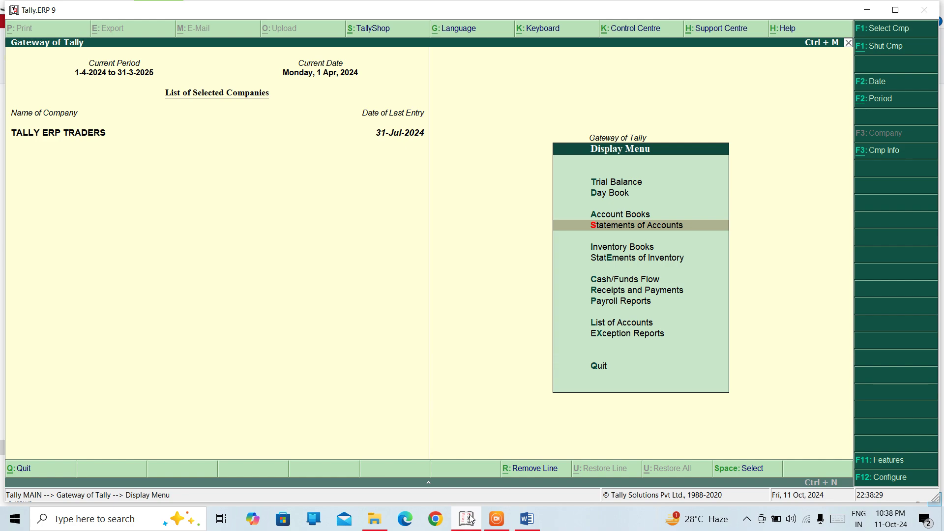
Switch to the TALLY ERP 9 NOTES document in Word and adjust the blank lines to start at an empty area on page 20.
{"action": "left_click", "coordinate": [530, 516]}
{"action": "key", "text": "Return"}
{"action": "key", "text": "Return"}
{"action": "key", "text": "Return"}
{"action": "key", "text": "Return"}
{"action": "key", "text": "Return"}
{"action": "key", "text": "Return"}
{"action": "key", "text": "Return"}
{"action": "key", "text": "Return"}
{"action": "key", "text": "Return"}
{"action": "key", "text": "Return"}
{"action": "key", "text": "Return"}
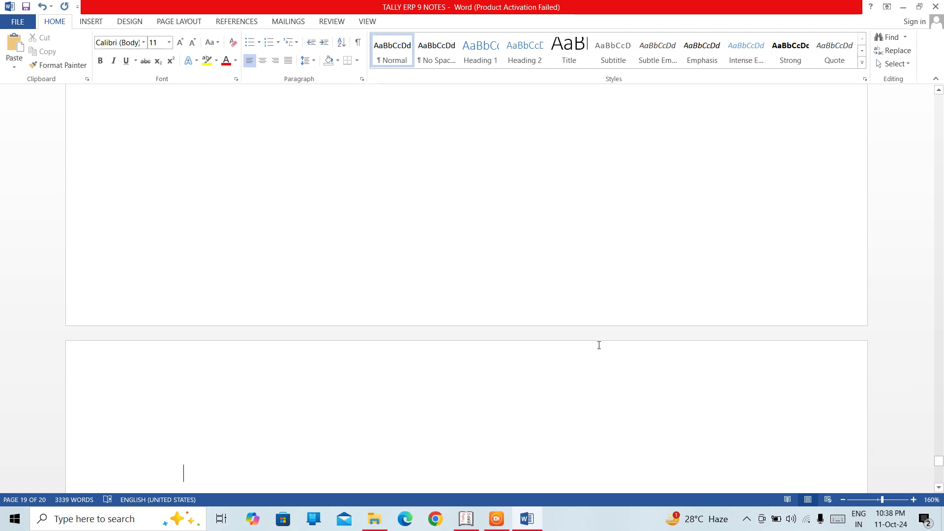
{"action": "key", "text": "Return"}
{"action": "key", "text": "Return"}
{"action": "key", "text": "Return"}
{"action": "key", "text": "Return"}
{"action": "key", "text": "BackSpace"}
{"action": "key", "text": "BackSpace"}
{"action": "key", "text": "BackSpace"}
{"action": "key", "text": "BackSpace"}
{"action": "key", "text": "BackSpace"}
{"action": "key", "text": "BackSpace"}
{"action": "key", "text": "BackSpace"}
{"action": "key", "text": "BackSpace"}
{"action": "key", "text": "BackSpace"}
{"action": "key", "text": "BackSpace"}
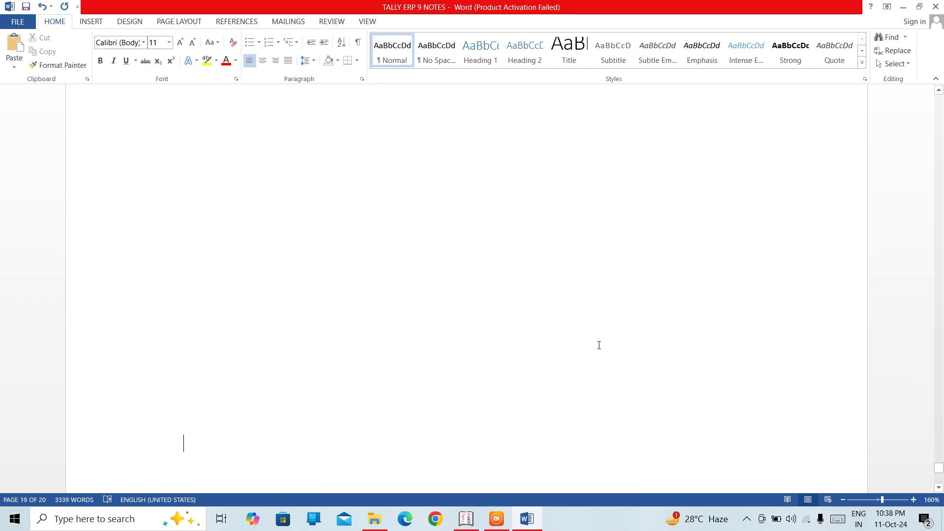
{"action": "key", "text": "BackSpace"}
{"action": "key", "text": "BackSpace"}
{"action": "key", "text": "BackSpace"}
{"action": "key", "text": "BackSpace"}
{"action": "key", "text": "BackSpace"}
{"action": "key", "text": "BackSpace"}
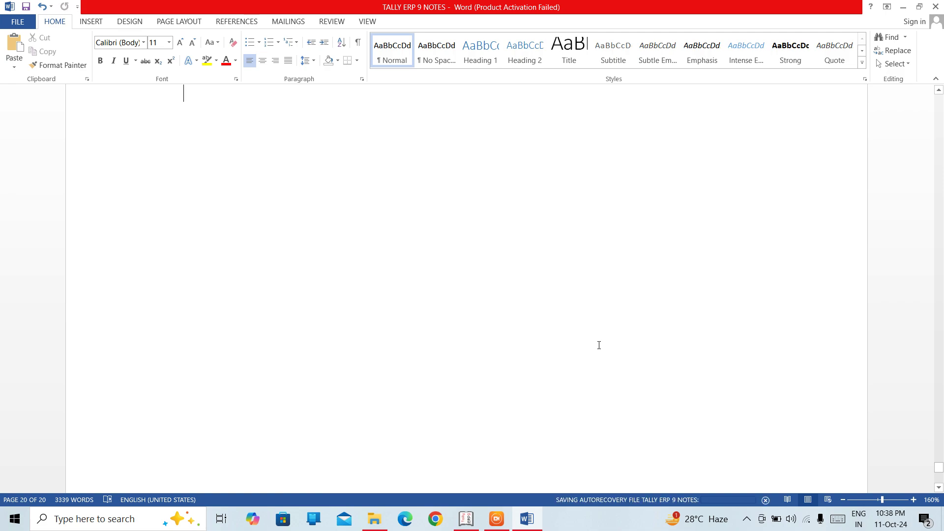
Add the bold, centred heading "STATEMENTS OF ACCOUNTS" and start a new paragraph beneath it.
{"action": "key", "text": "ctrl+b"}
{"action": "key", "text": "ctrl+e"}
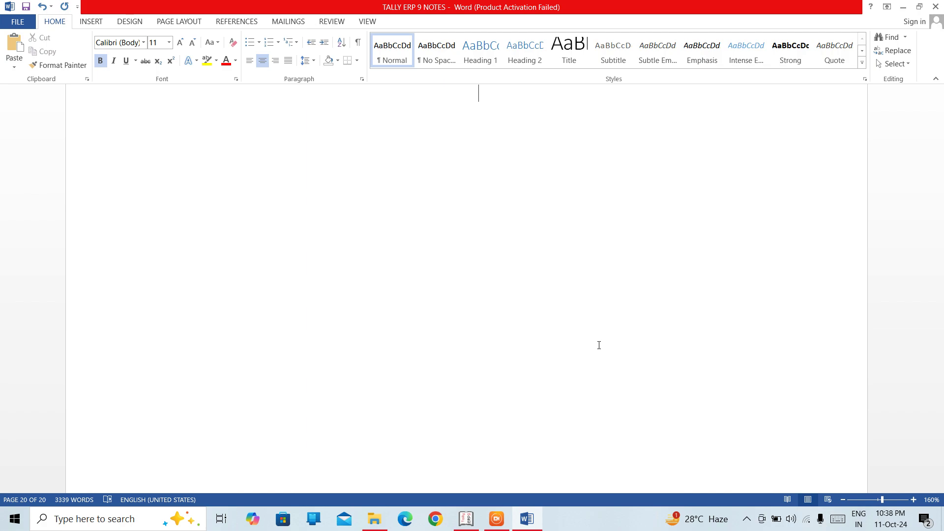
{"action": "type", "text": "STA"}
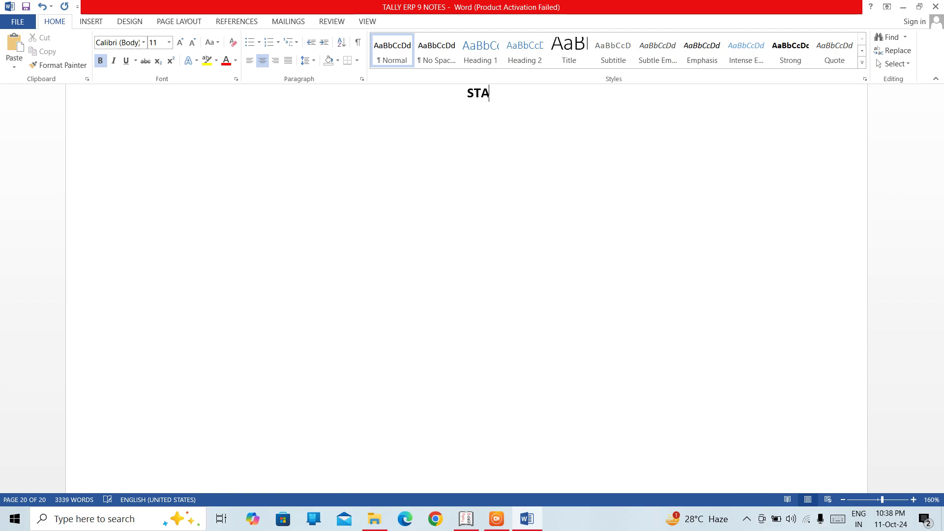
{"action": "type", "text": "EMENT"}
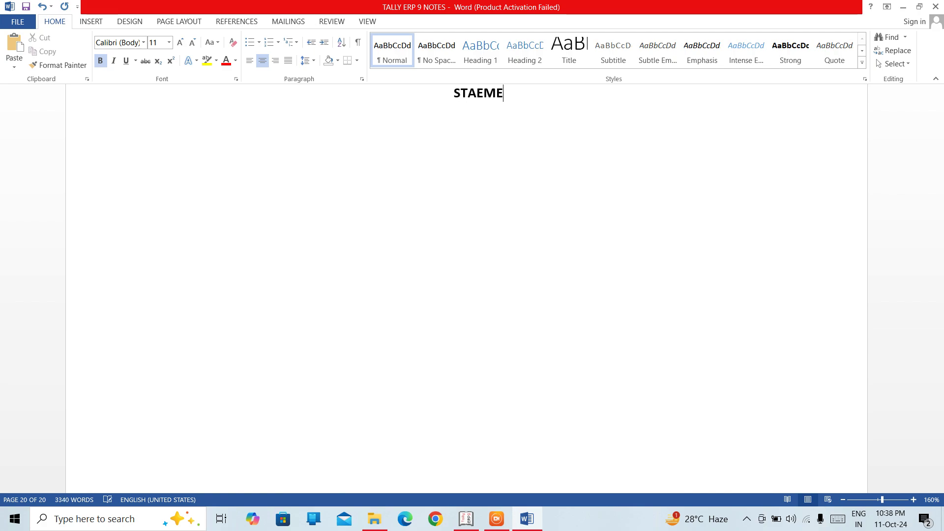
{"action": "key", "text": "BackSpace"}
{"action": "key", "text": "BackSpace"}
{"action": "key", "text": "BackSpace"}
{"action": "key", "text": "BackSpace"}
{"action": "key", "text": "BackSpace"}
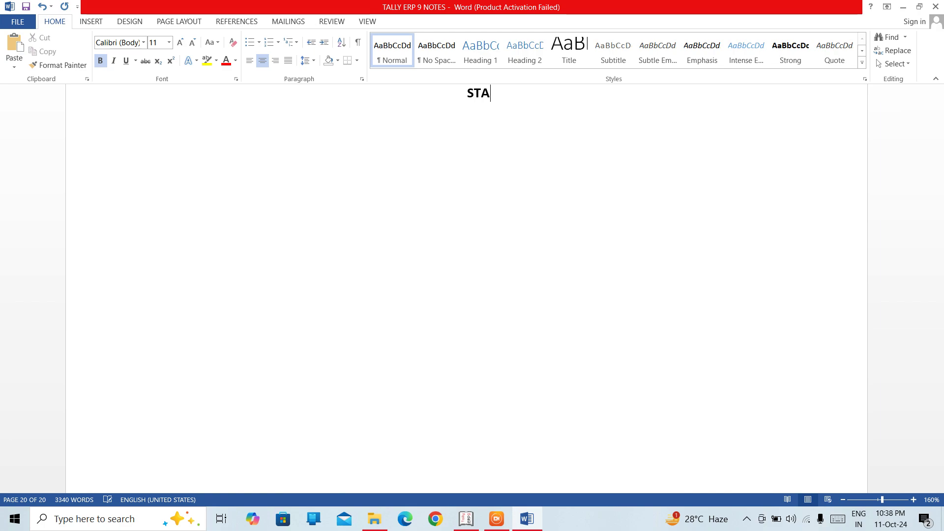
{"action": "type", "text": "TEMENT"}
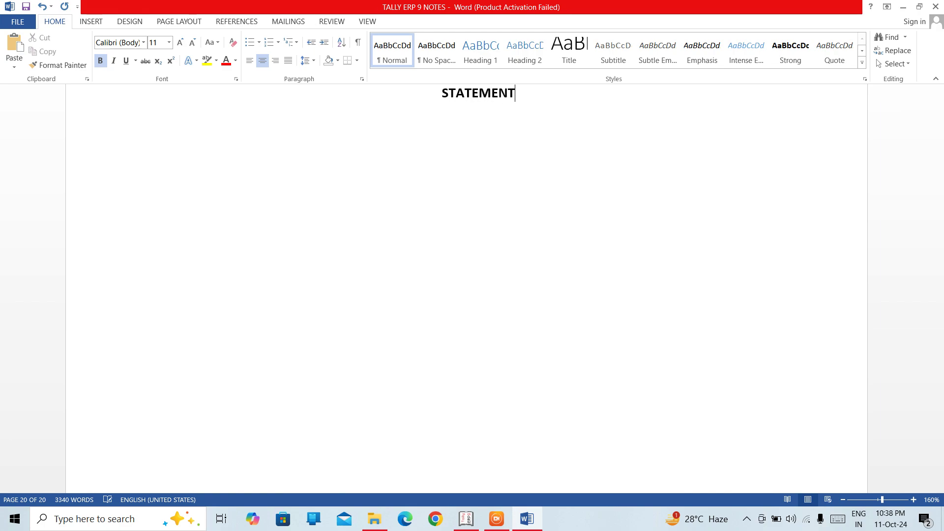
{"action": "type", "text": "S O"}
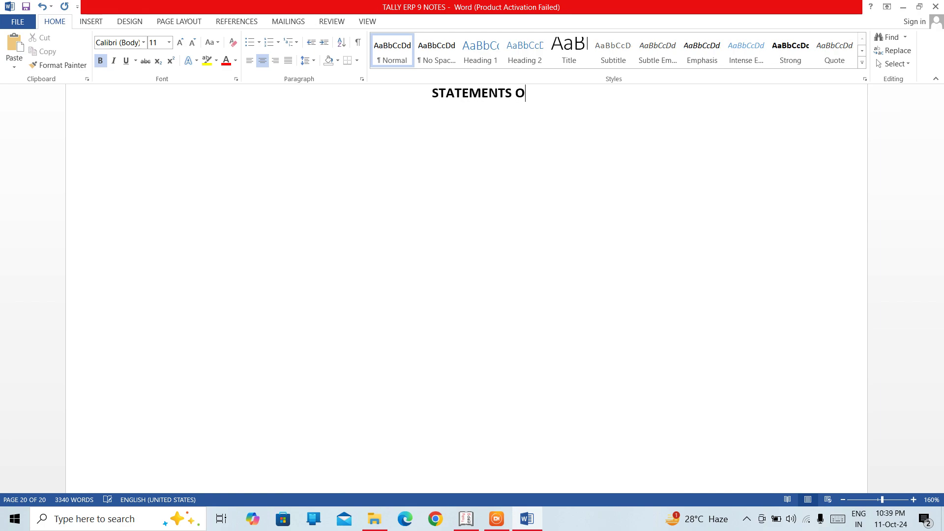
{"action": "type", "text": "F ACCOUNTS"}
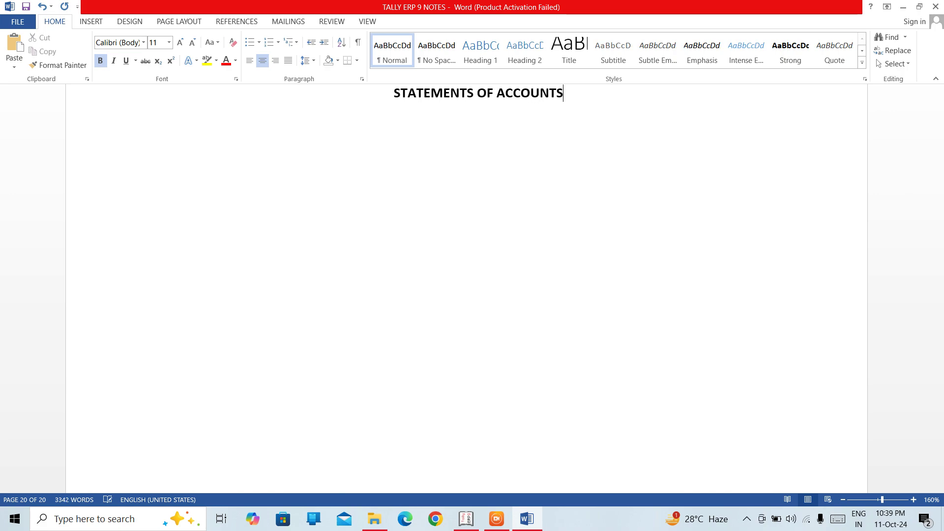
{"action": "key", "text": "Return"}
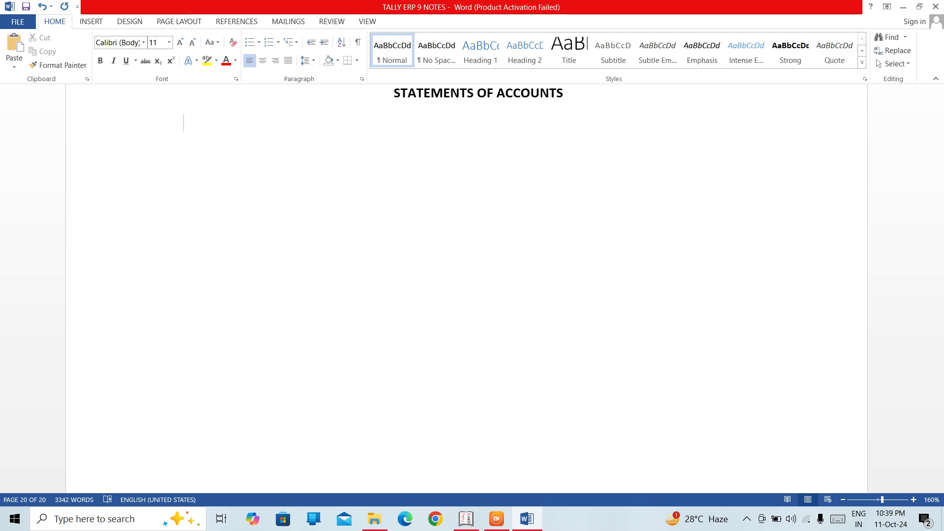
Write under the heading: "IT IS A REPORT THAT SHOWS A DETAILED SUMMARY OF A CUSTOMER'S OR VENDOR'S TRANSACTIONS".
{"action": "type", "text": "IT IS A REPORT"}
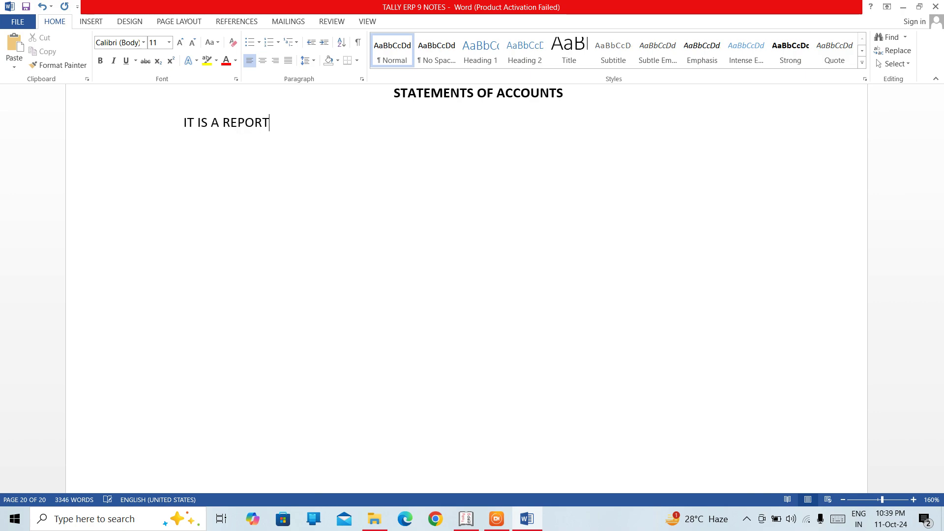
{"action": "type", "text": " THAT"}
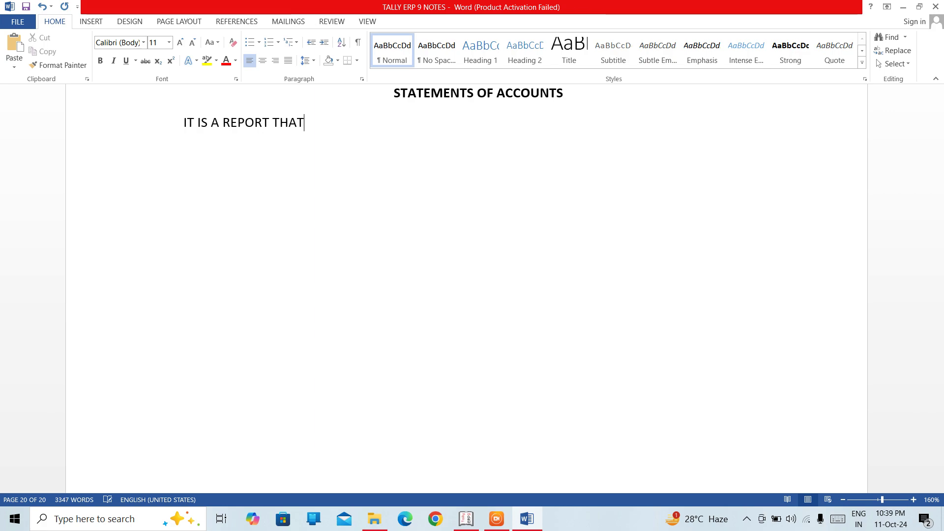
{"action": "type", "text": " SHOWS A "}
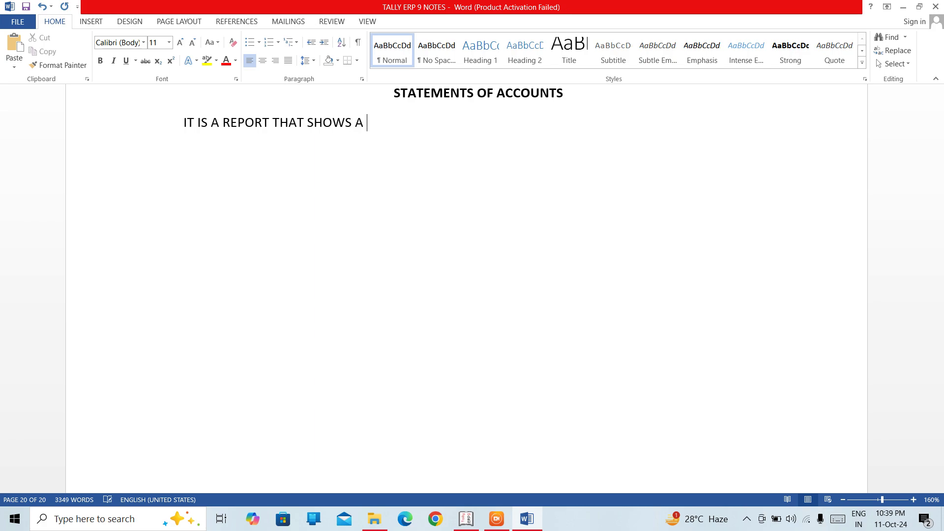
{"action": "type", "text": "DETAILED SUMMARY"}
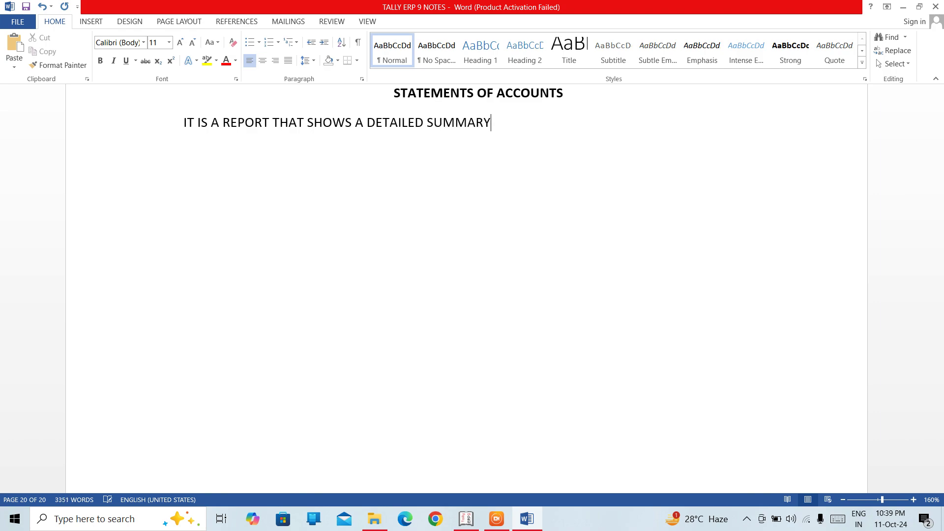
{"action": "type", "text": " OF A C"}
{"action": "type", "text": "USTOMER"}
{"action": "type", "text": "'D"}
{"action": "key", "text": "BackSpace"}
{"action": "type", "text": "S"}
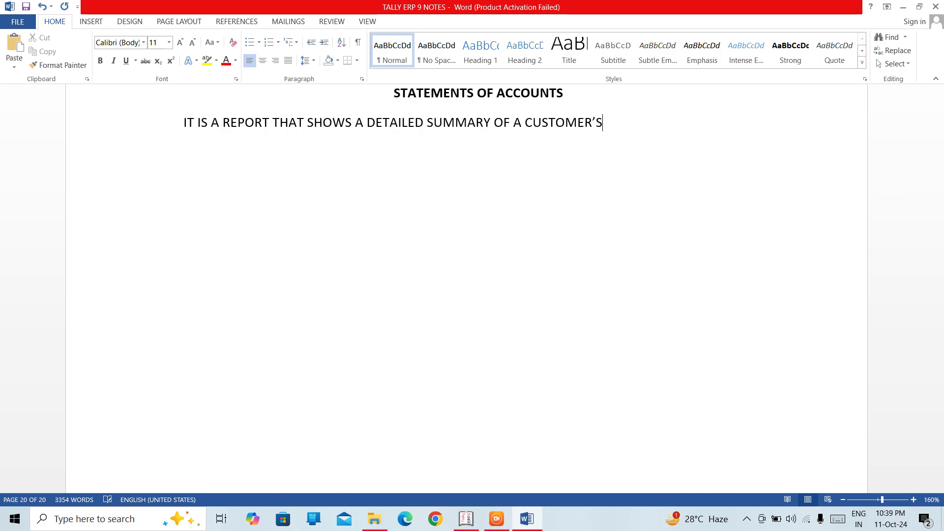
{"action": "type", "text": " OR VENDOR"}
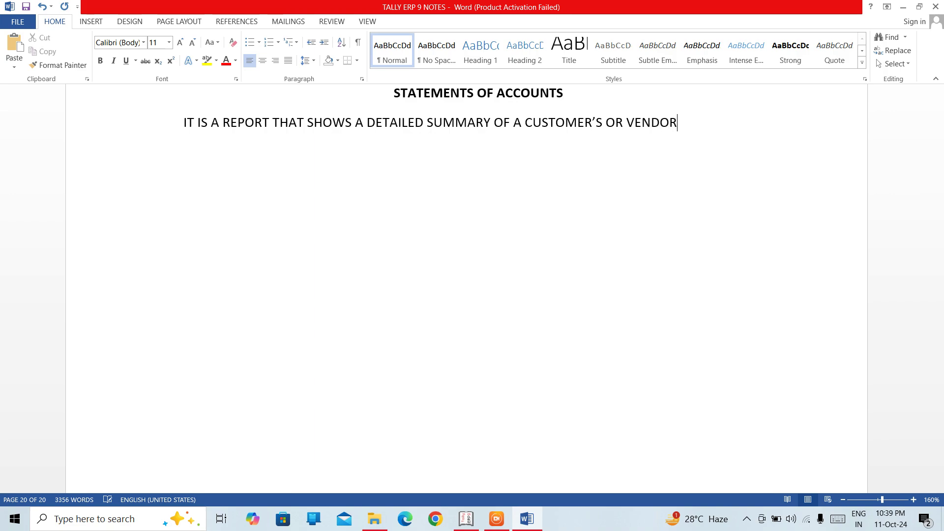
{"action": "type", "text": "'S"}
{"action": "type", "text": " TRANSA"}
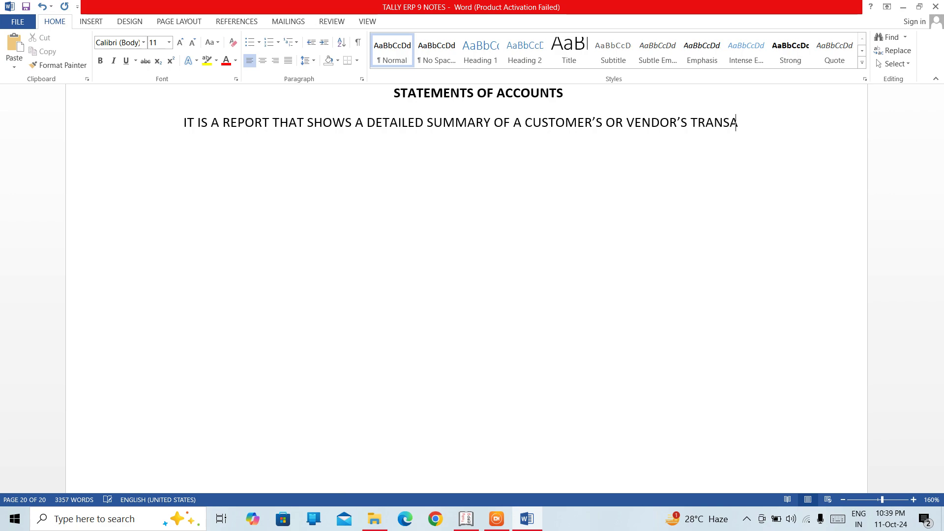
{"action": "type", "text": "CTIONS"}
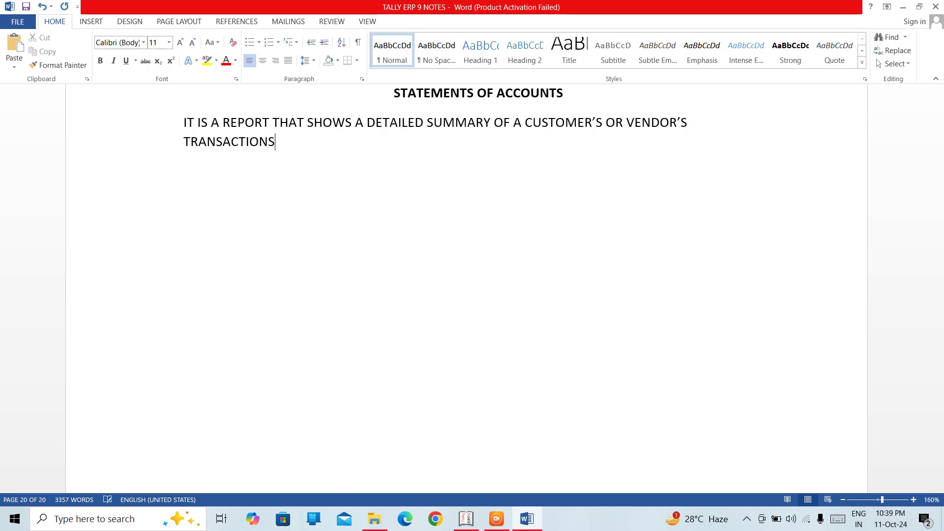
Complete the definition sentence with ", SHOWING THE OPENING BALANCE, DEBIT/CREDIT TRANSACTIONS, & CLOSING BALANCE.".
{"action": "type", "text": ", S"}
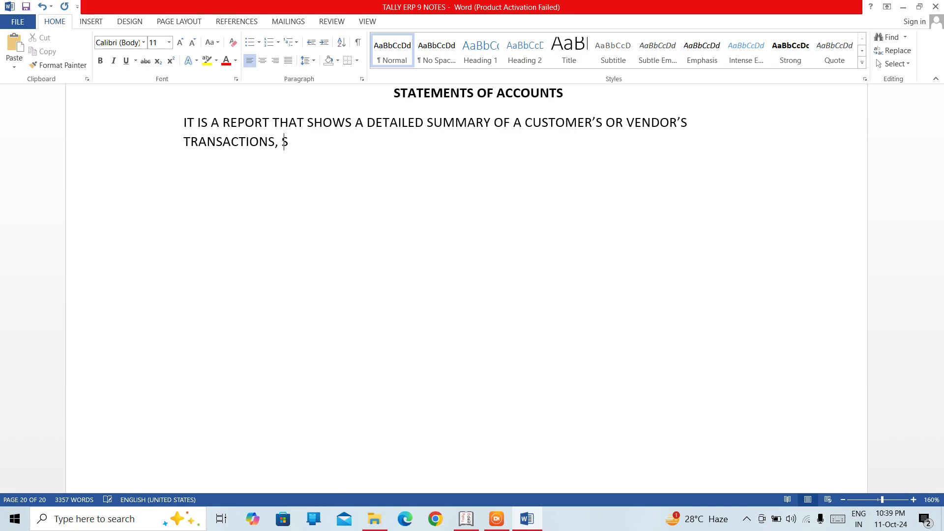
{"action": "type", "text": "HOWING THE OP"}
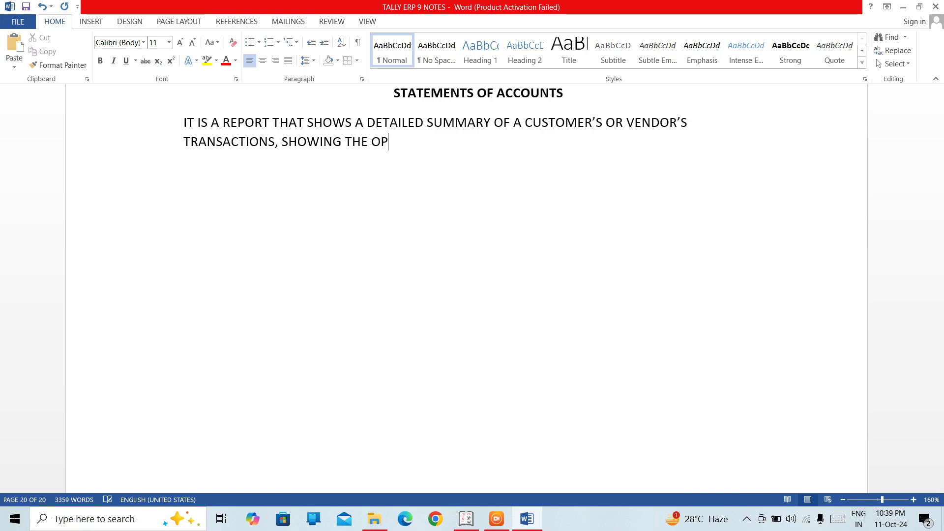
{"action": "type", "text": "ENING BALANCE"}
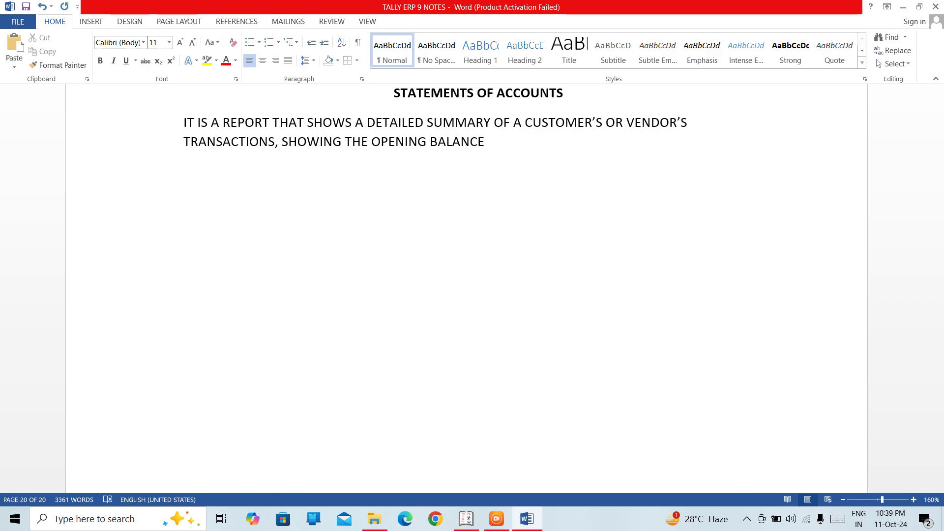
{"action": "type", "text": ", DE"}
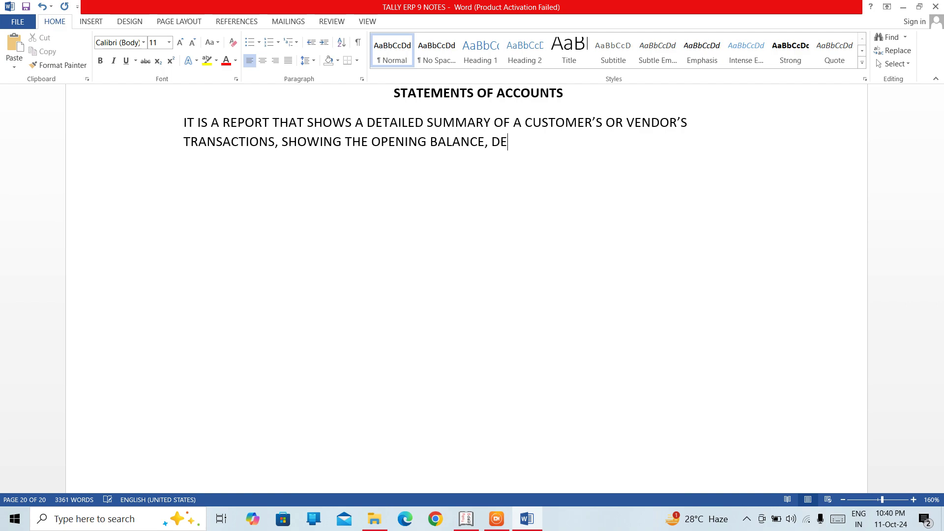
{"action": "type", "text": "BIT/CREDI"}
{"action": "type", "text": "TRA"}
{"action": "type", "text": "NSACTION"}
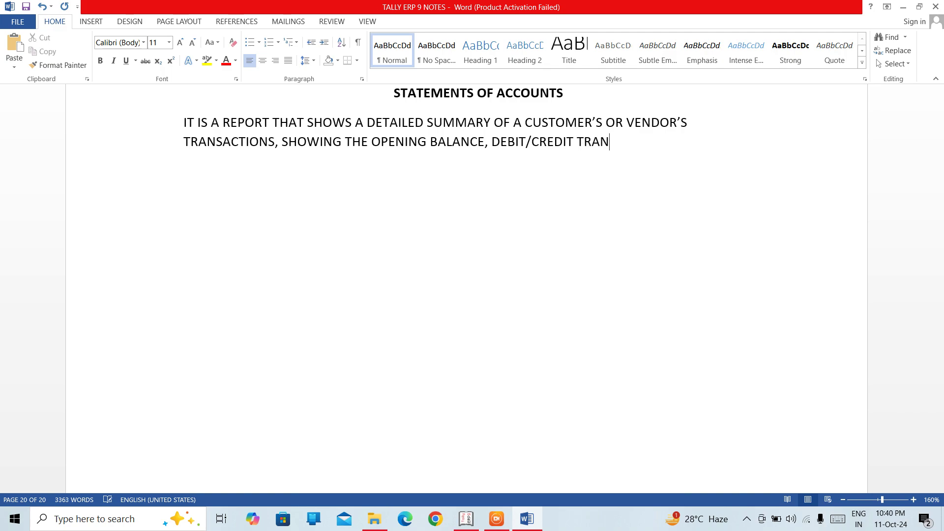
{"action": "type", "text": "S, *"}
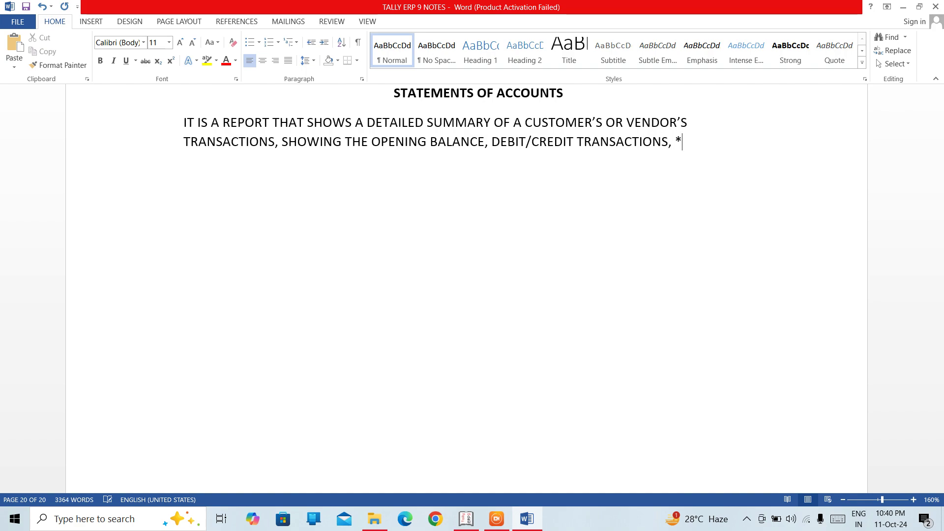
{"action": "key", "text": "BackSpace"}
{"action": "key", "text": "BackSpace"}
{"action": "type", "text": "& CLOSI"}
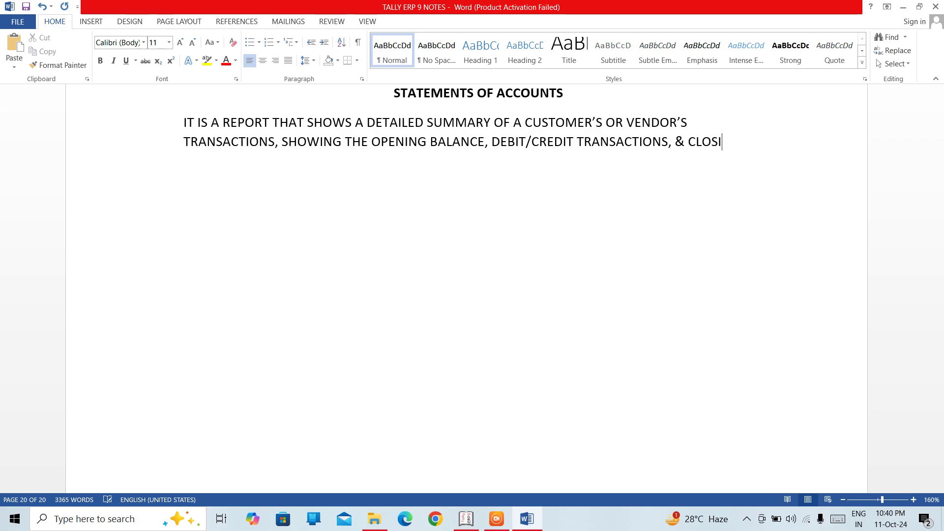
{"action": "type", "text": "NG BALANVE"}
{"action": "key", "text": "BackSpace"}
{"action": "key", "text": "BackSpace"}
{"action": "type", "text": "CE."}
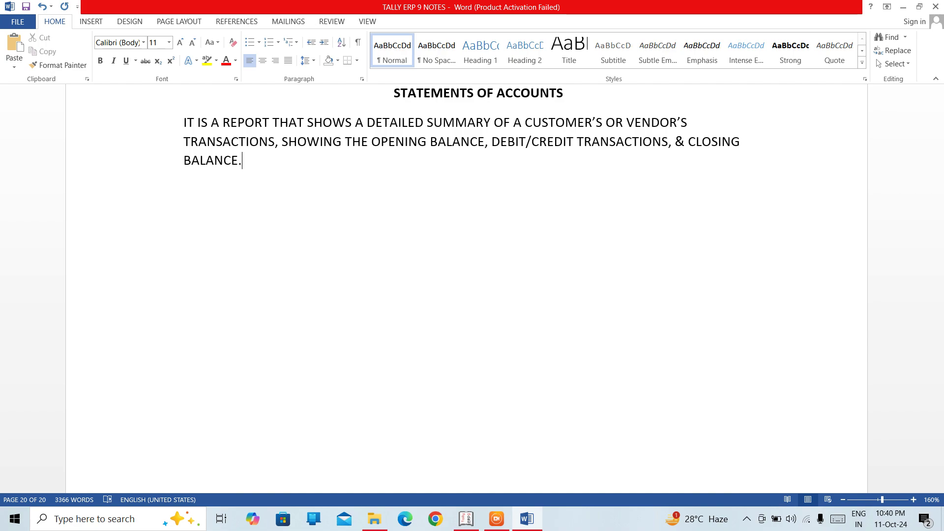
Add a second paragraph reading "THEY ARE GENERATED FOR COST CENTRES & OUTSTANDING ACCOUNTS".
{"action": "key", "text": "Return"}
{"action": "type", "text": "Y"}
{"action": "key", "text": "BackSpace"}
{"action": "type", "text": "THEY ARE GE"}
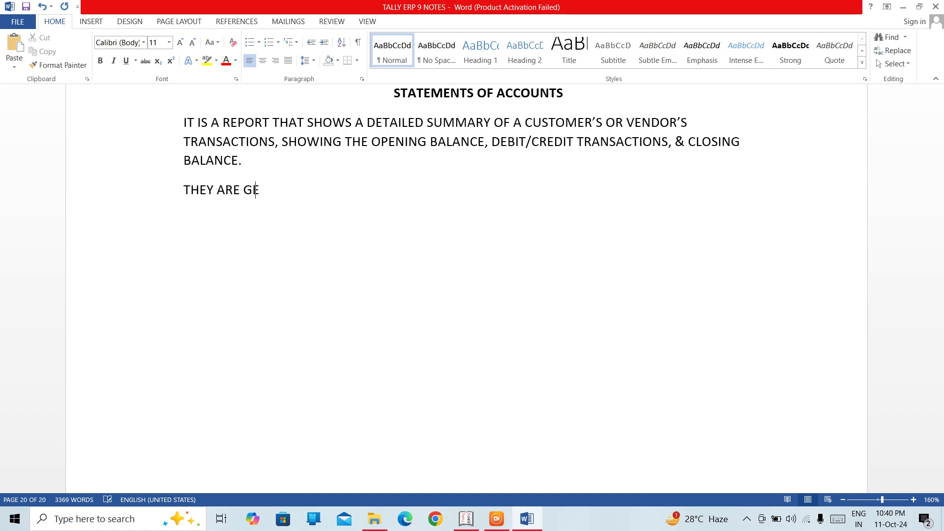
{"action": "type", "text": "NERATED"}
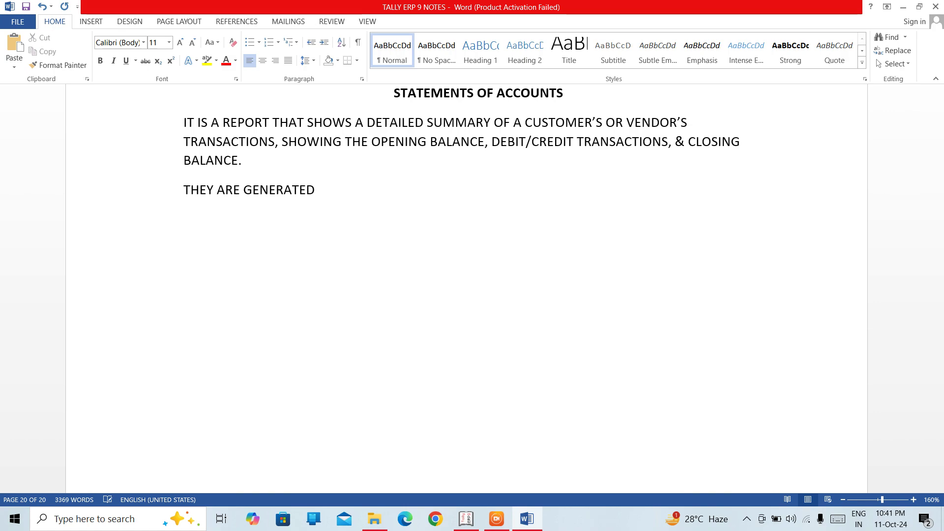
{"action": "type", "text": " FO"}
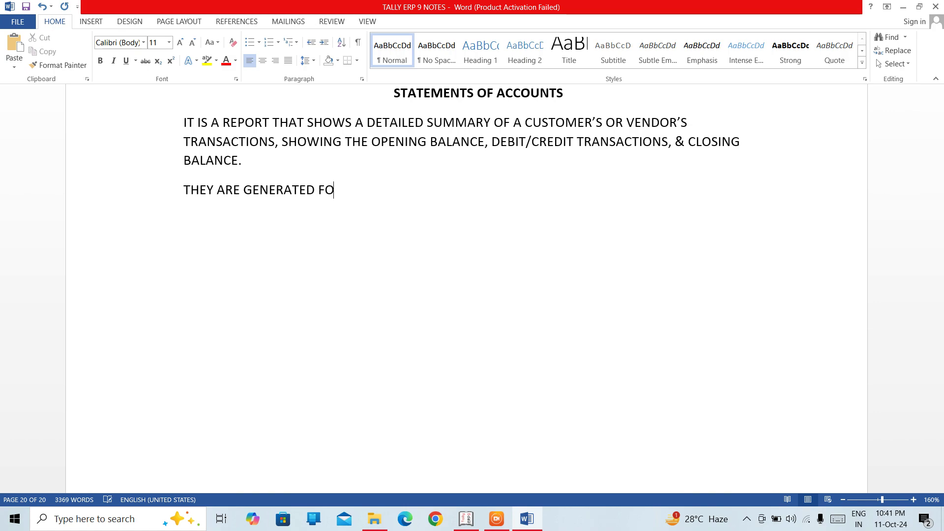
{"action": "type", "text": "R COST CENTRES "}
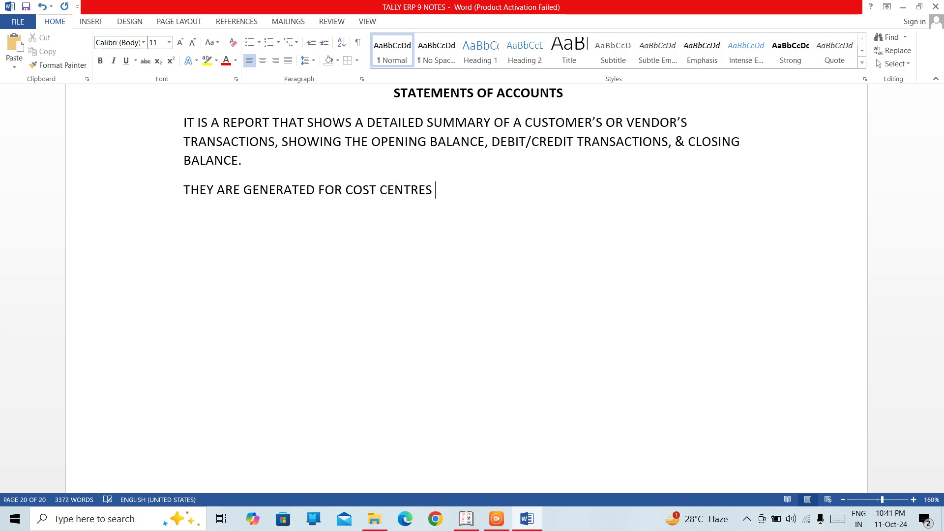
{"action": "type", "text": "& OUTSTANDING"}
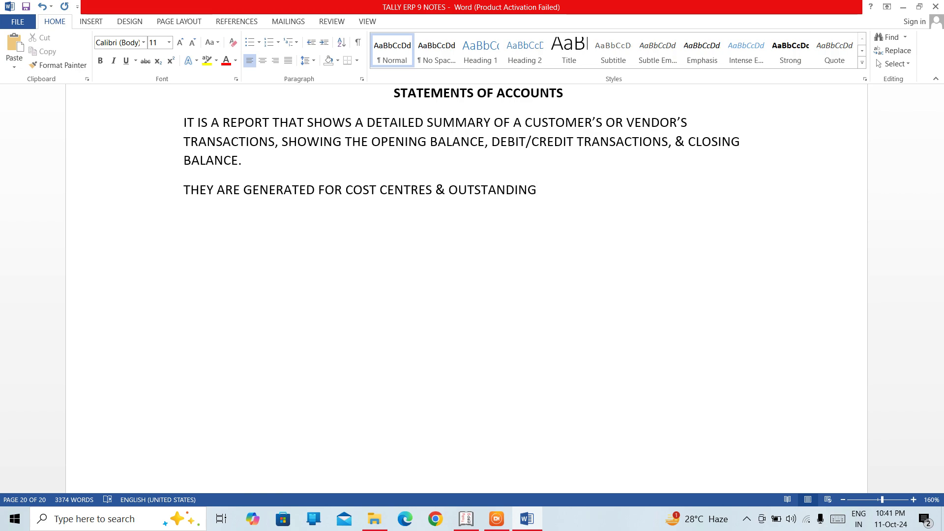
{"action": "type", "text": " ACCOUNTS"}
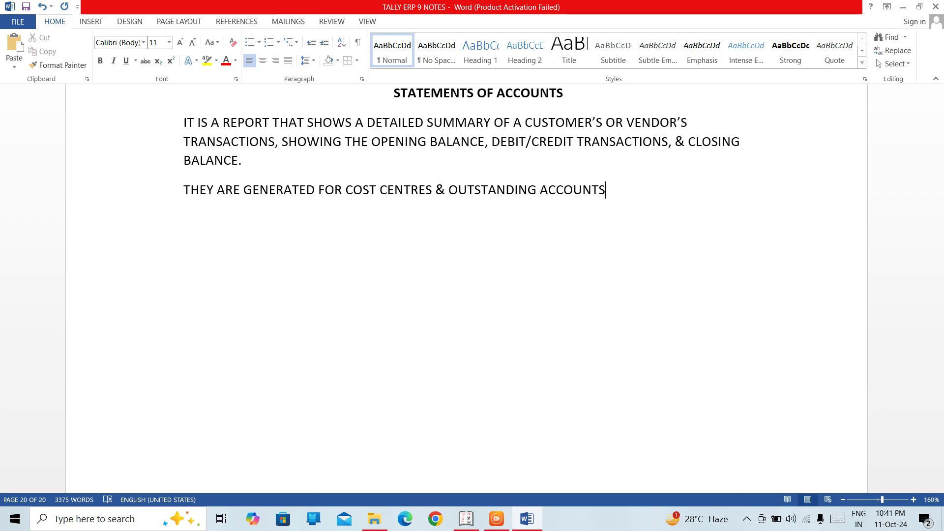
Add a numbered list below the paragraph with the items "BILLS RECEIVABLE" and "BILLS PAYABLE", and end the list.
{"action": "key", "text": "Return"}
{"action": "type", "text": "1. BILLS "}
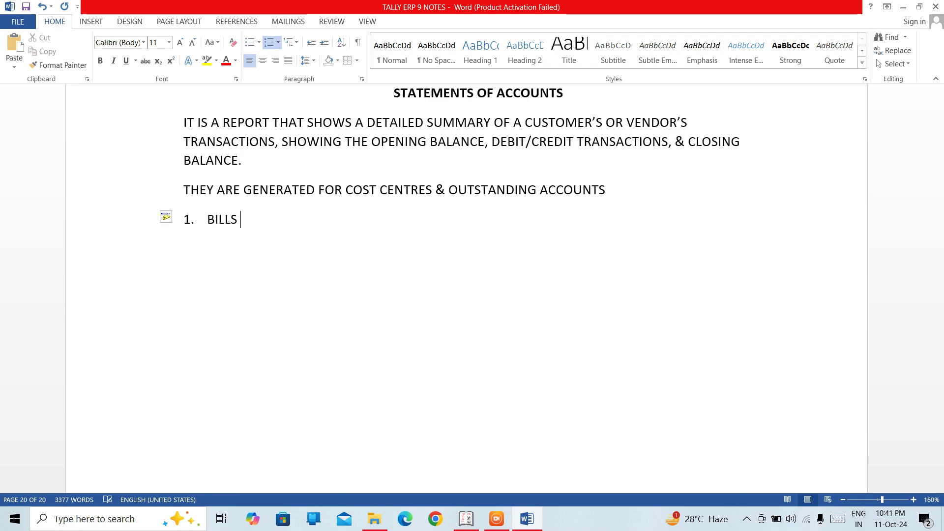
{"action": "type", "text": "RECEI"}
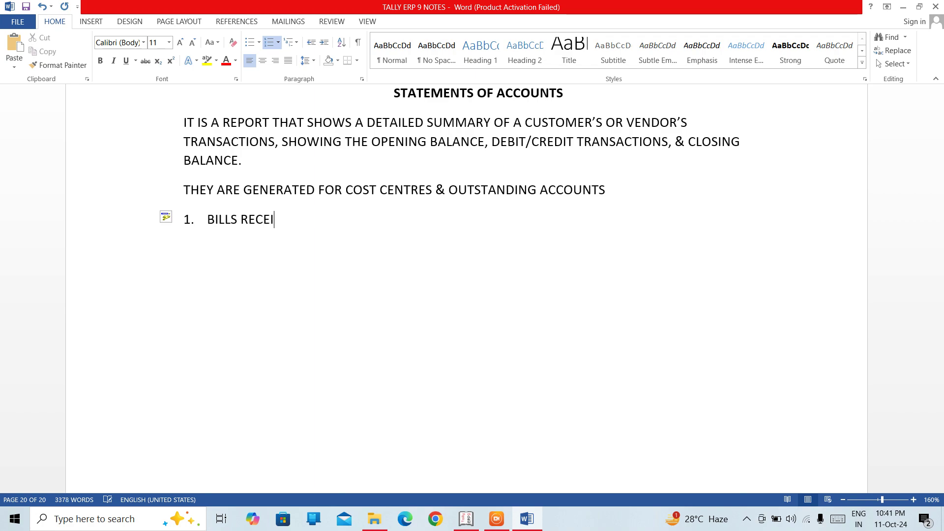
{"action": "type", "text": "VABLE"}
{"action": "key", "text": "Return"}
{"action": "type", "text": "BILLS"}
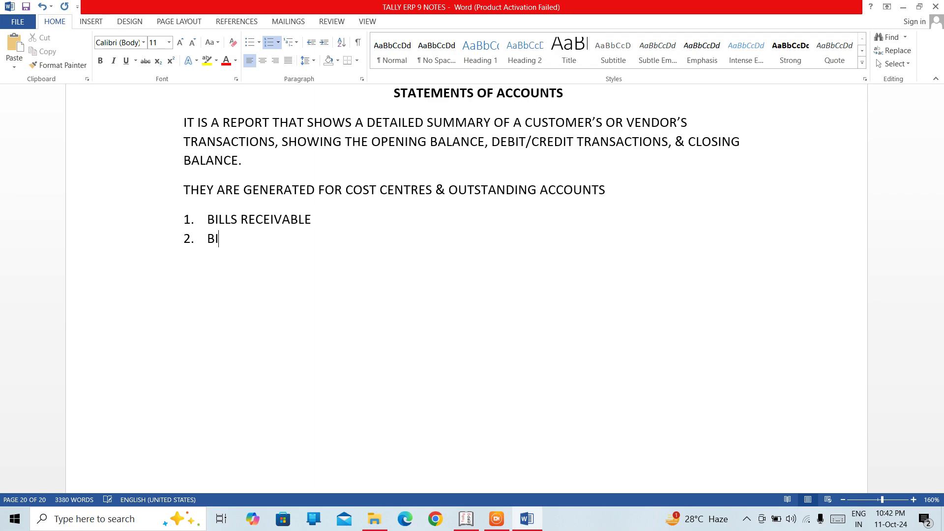
{"action": "type", "text": " PAYABLE"}
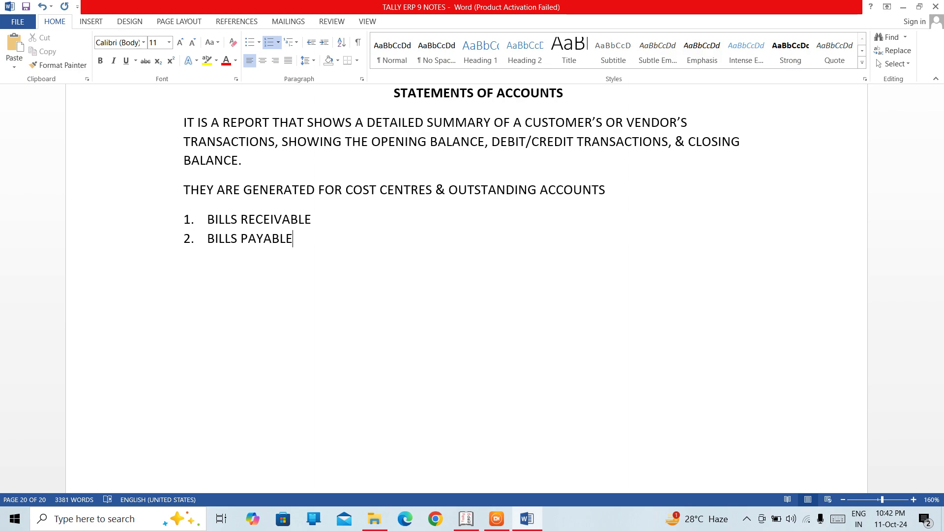
{"action": "key", "text": "Return"}
{"action": "key", "text": "Return"}
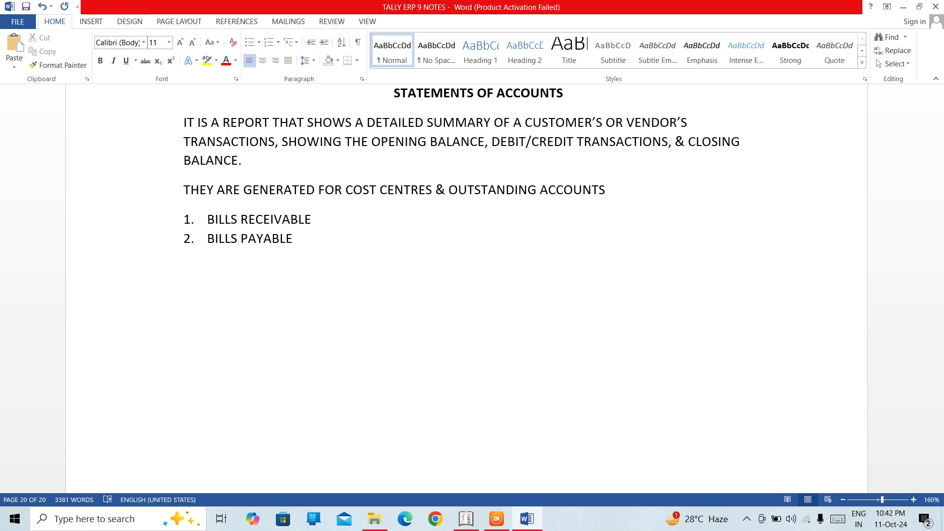
Add the bold, underlined, centred heading "BILLS RECEIVABLE" below the numbered list.
{"action": "key", "text": "ctrl+b"}
{"action": "key", "text": "ctrl+e"}
{"action": "key", "text": "ctrl+u"}
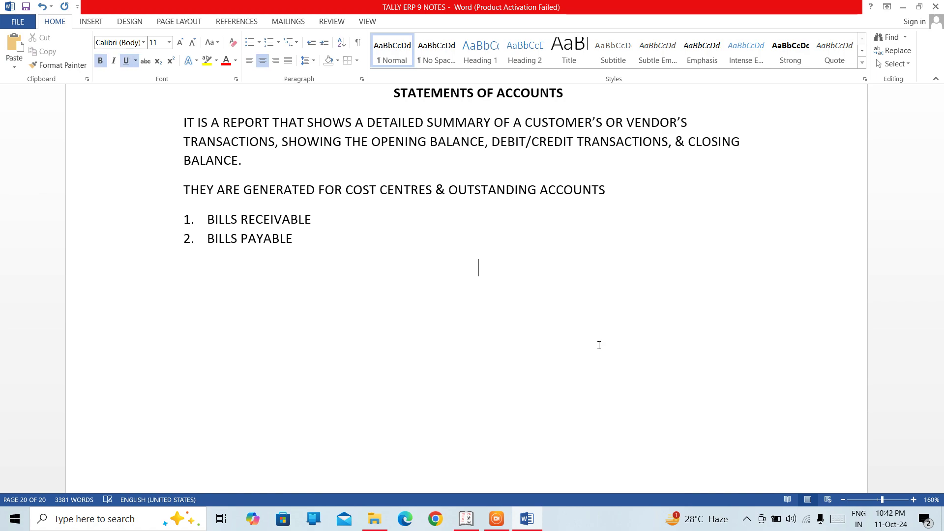
{"action": "type", "text": "BILLS RECEIVABLE"}
{"action": "key", "text": "BackSpace"}
{"action": "key", "text": "BackSpace"}
{"action": "key", "text": "BackSpace"}
{"action": "type", "text": "BL"}
{"action": "key", "text": "BackSpace"}
{"action": "type", "text": "LE"}
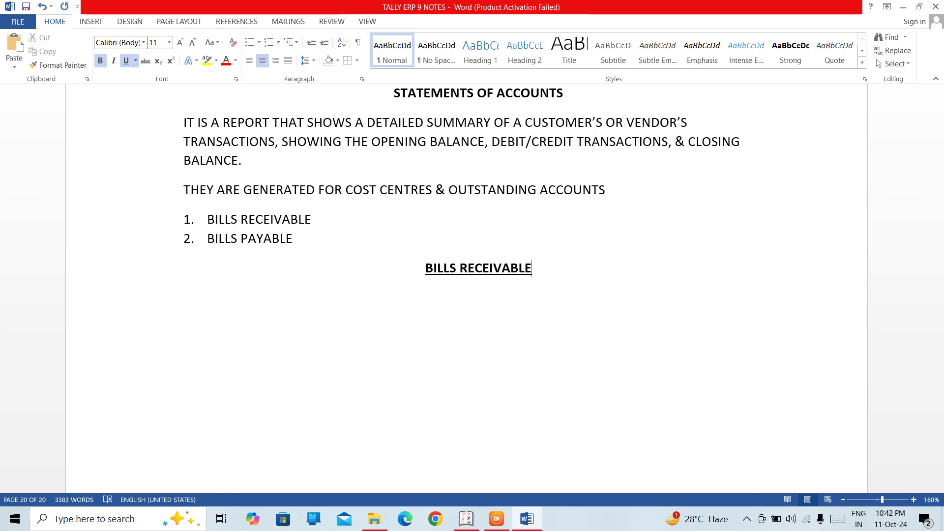
{"action": "left_click", "coordinate": [292, 239]}
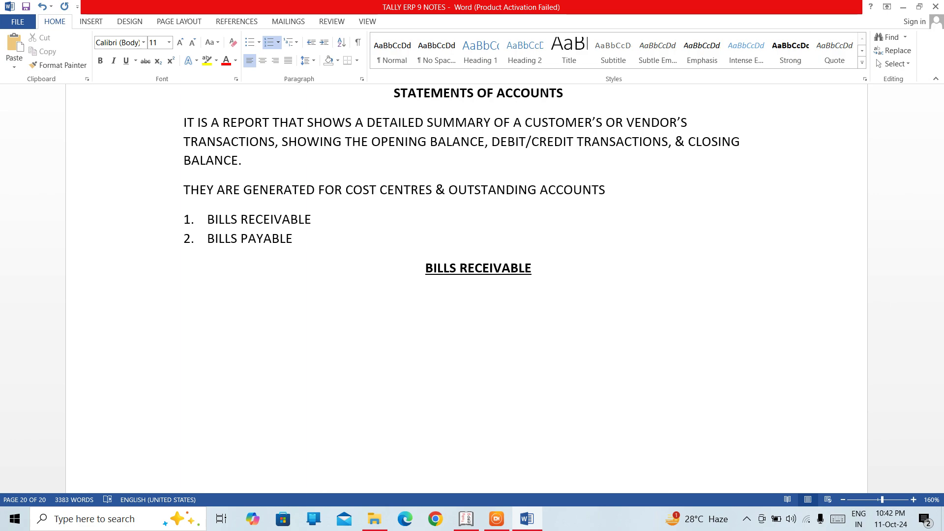
{"action": "type", "text": "B R"}
{"action": "key", "text": "BackSpace"}
{"action": "key", "text": "BackSpace"}
{"action": "key", "text": "BackSpace"}
Write in plain text under the heading: "B R ARE THOSE BILLS WHOSE PAYMENT IS EXPECTED TO BE RECEIVED ON A LATER DATE.".
{"action": "left_click", "coordinate": [184, 297]}
{"action": "type", "text": "B R"}
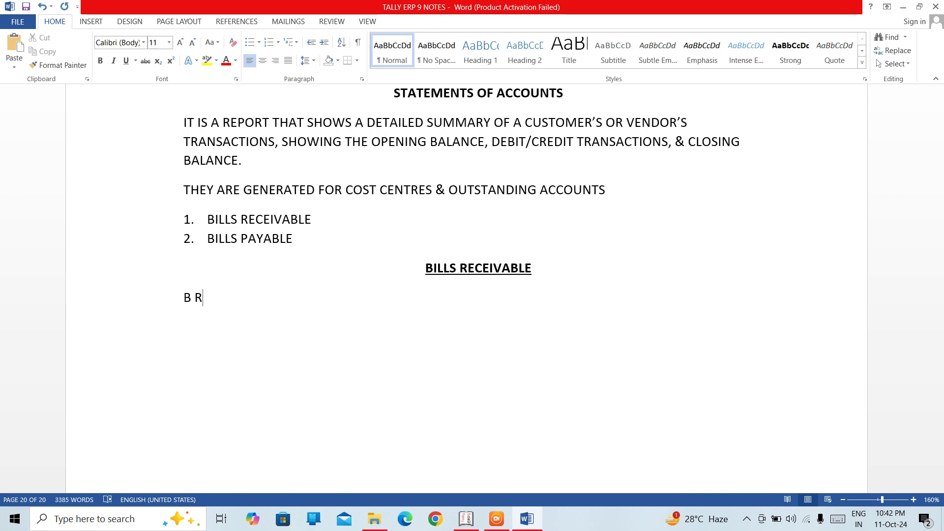
{"action": "type", "text": " ARE THOSE BI"}
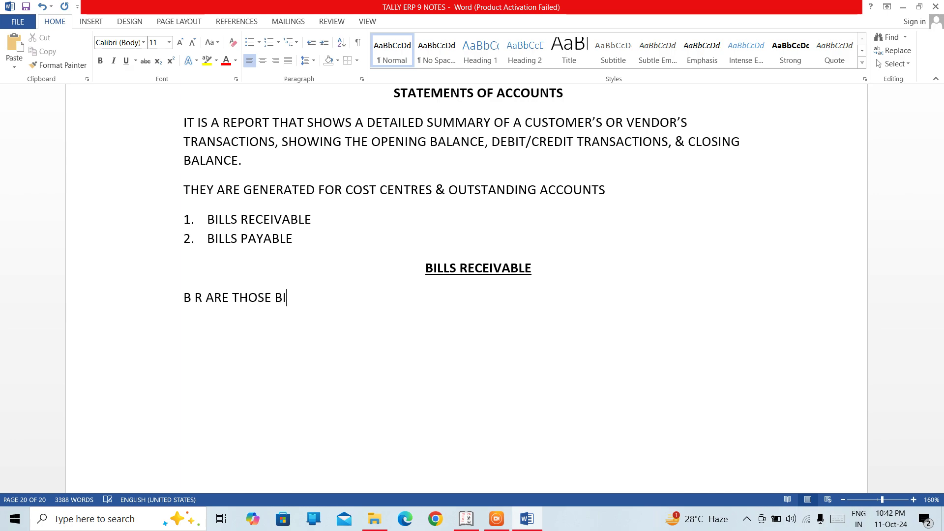
{"action": "type", "text": "LLS WHOSE PAYMENT"}
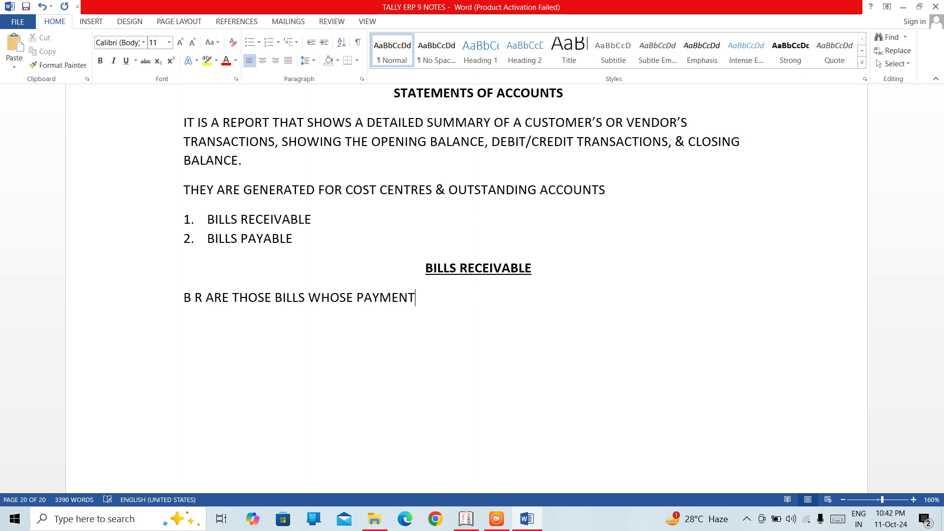
{"action": "type", "text": " IS EXPECTED"}
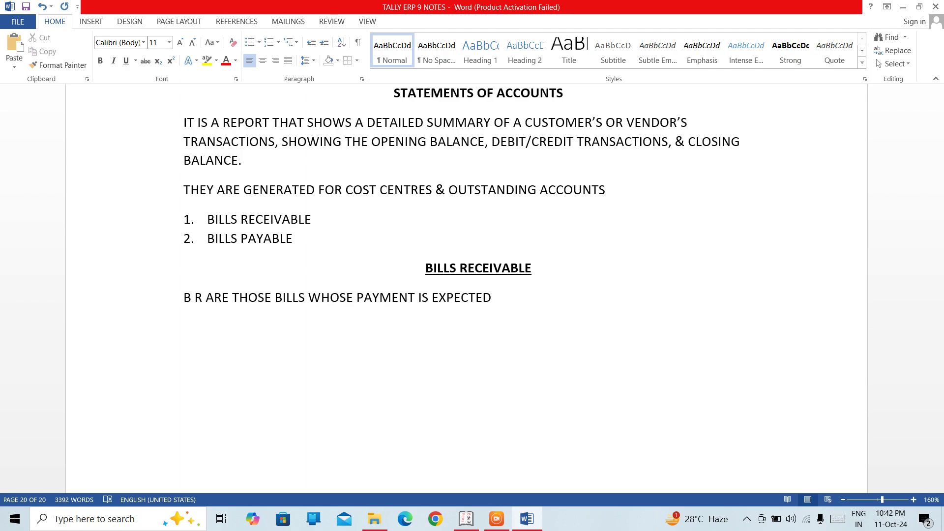
{"action": "type", "text": " TO N"}
{"action": "key", "text": "BackSpace"}
{"action": "type", "text": "BE RECEIVED ON "}
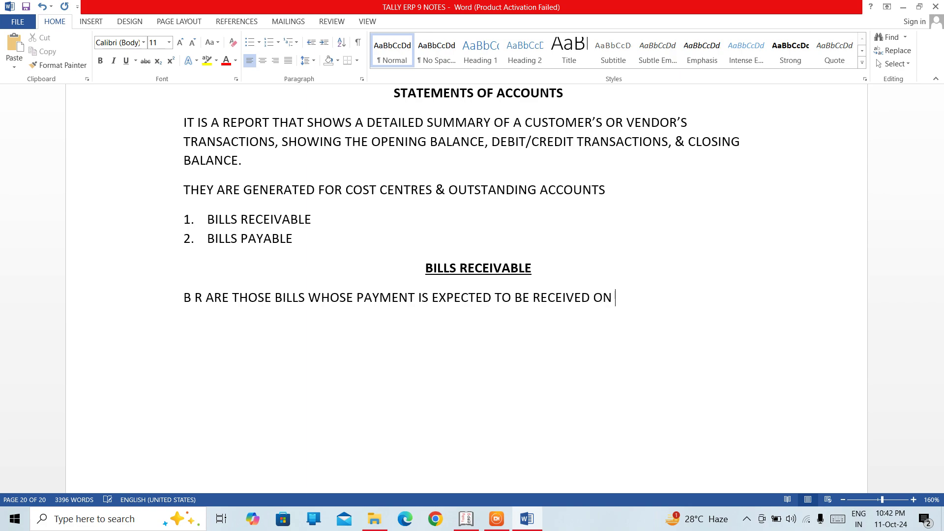
{"action": "type", "text": "A LATER DATE"}
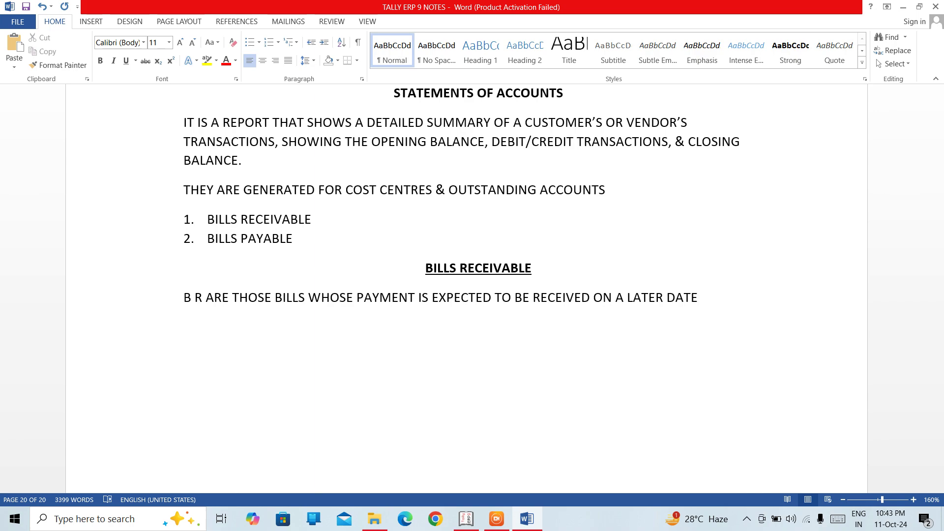
{"action": "type", "text": "."}
Add a new paragraph reading "THE RECEIVABLE REPORTS DISPLAYS ALL OUTSTANDING RECEIVABLE BILLS FOR A PARTICULAR PERIOD.".
{"action": "key", "text": "Return"}
{"action": "type", "text": "THE RECEI"}
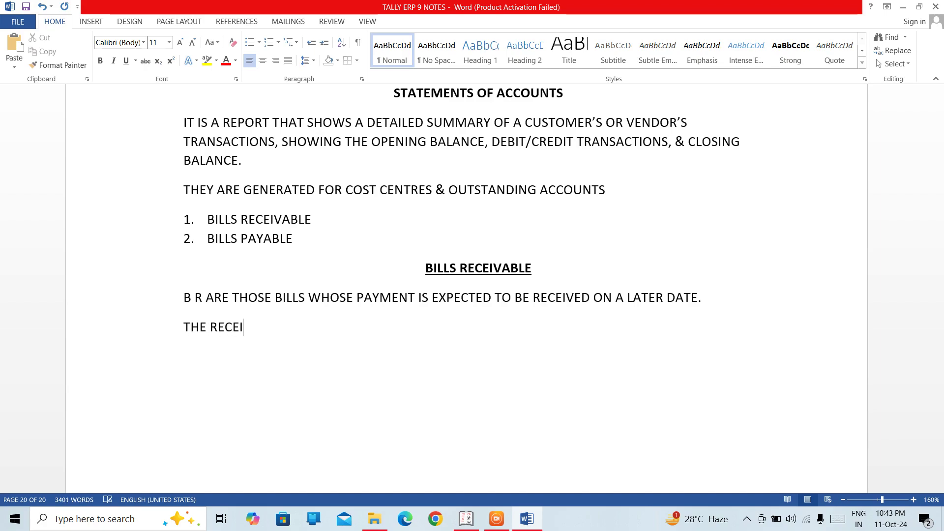
{"action": "type", "text": "VABLE REPORTS"}
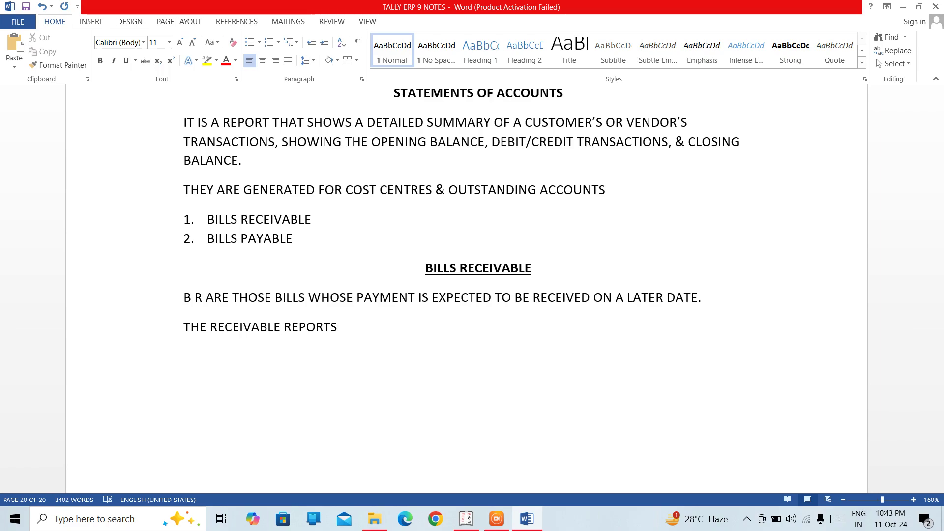
{"action": "type", "text": " DISPLAYS"}
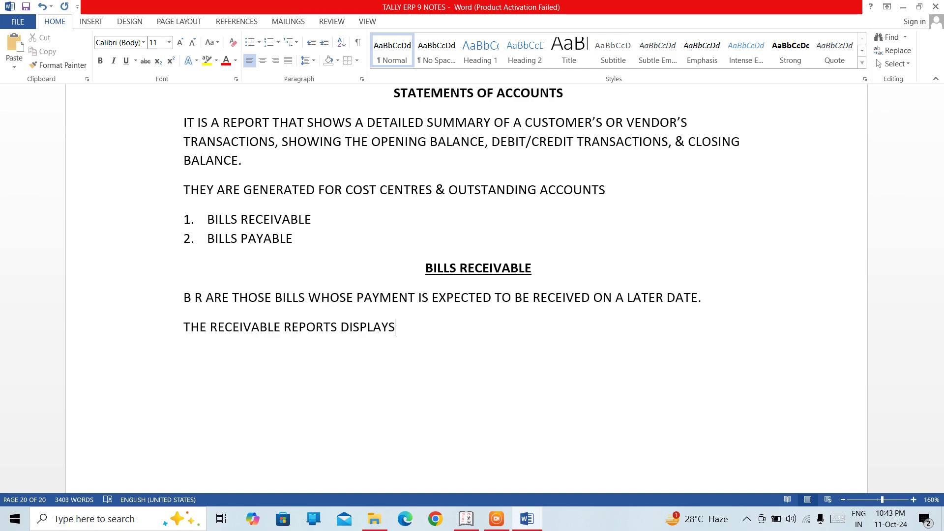
{"action": "type", "text": "OUTSTAND"}
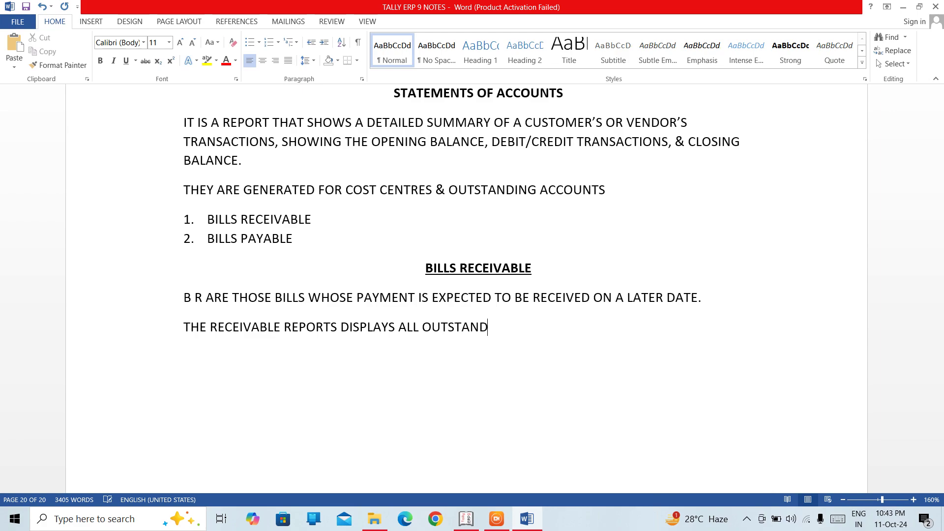
{"action": "type", "text": "ING RECEIVABLE"}
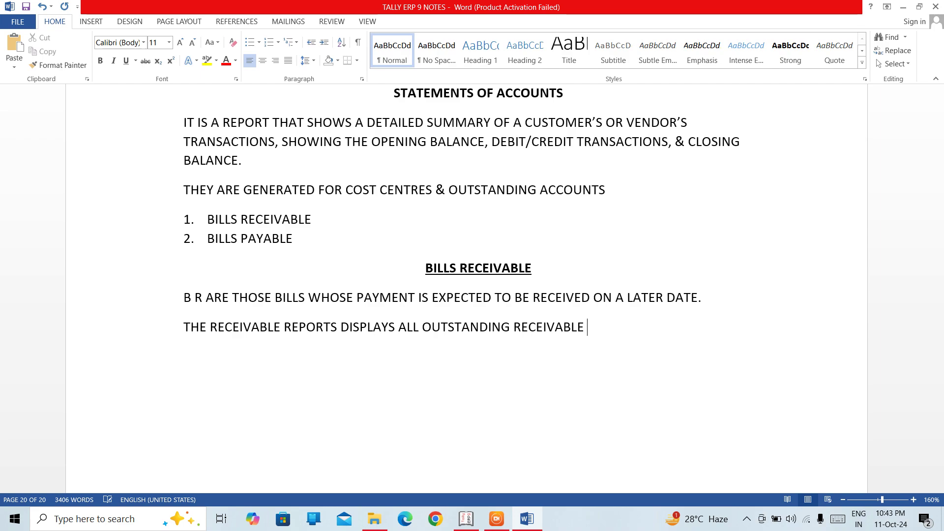
{"action": "type", "text": " N"}
{"action": "key", "text": "BackSpace"}
{"action": "type", "text": "BILLS FOR A PART"}
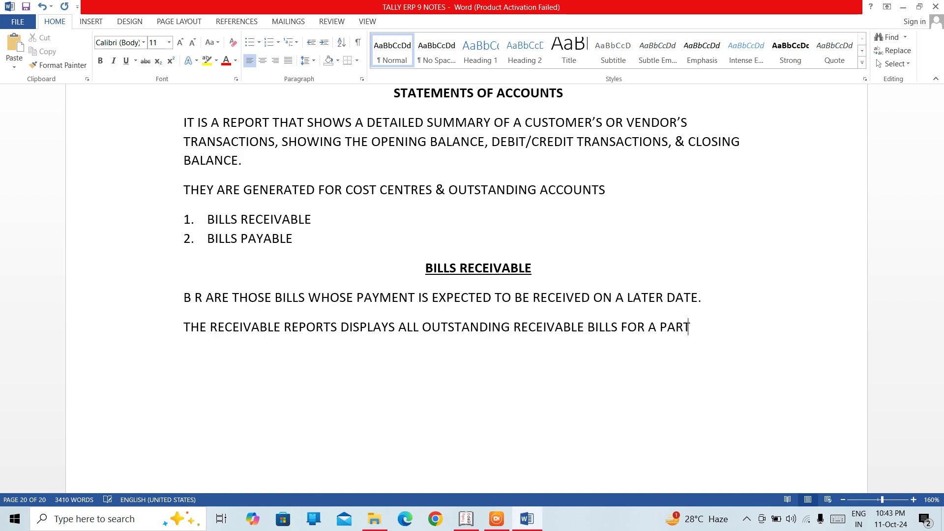
{"action": "type", "text": "ICULAR "}
{"action": "type", "text": "PERI"}
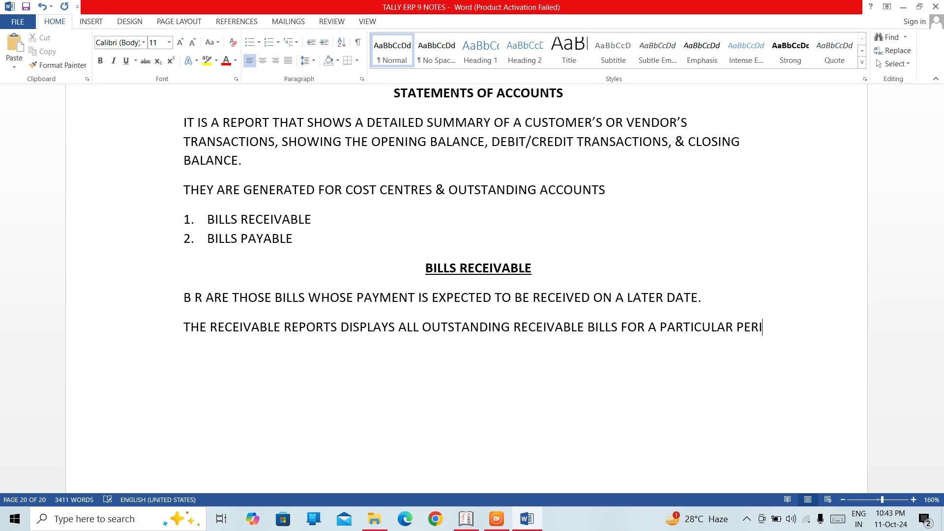
{"action": "type", "text": "OD."}
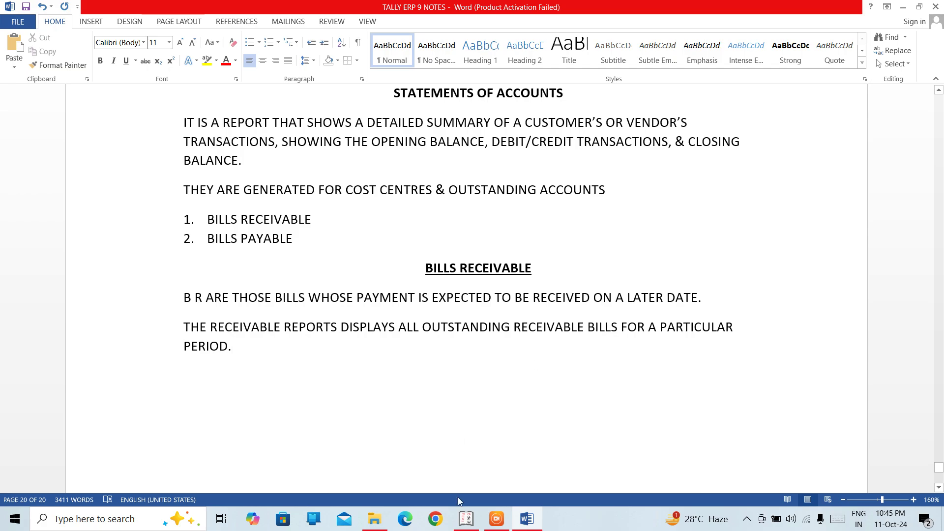
Switch to Tally.ERP 9 and bring up the Outstandings reports under Statements of Accounts.
{"action": "left_click", "coordinate": [466, 519]}
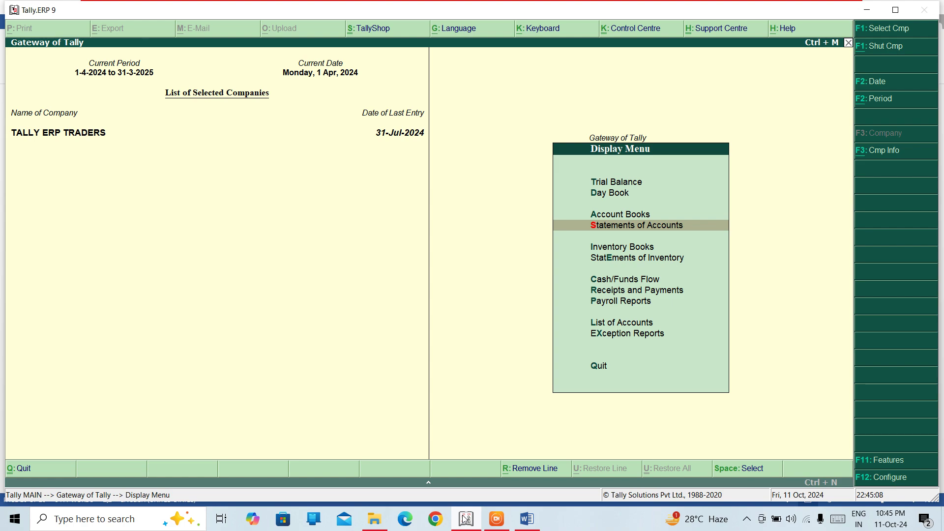
{"action": "key", "text": "Escape"}
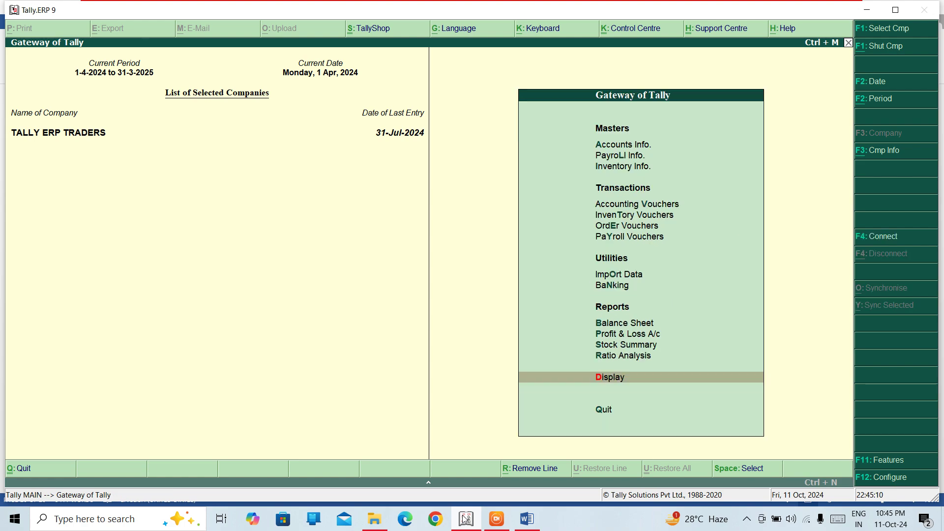
{"action": "key", "text": "Return"}
{"action": "key", "text": "Down"}
{"action": "key", "text": "Down"}
{"action": "key", "text": "Down"}
{"action": "key", "text": "Return"}
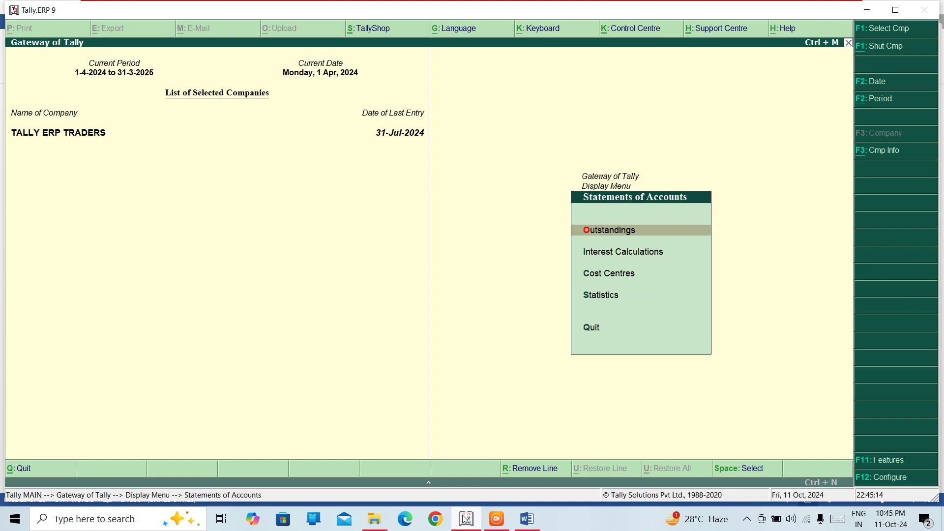
{"action": "key", "text": "Return"}
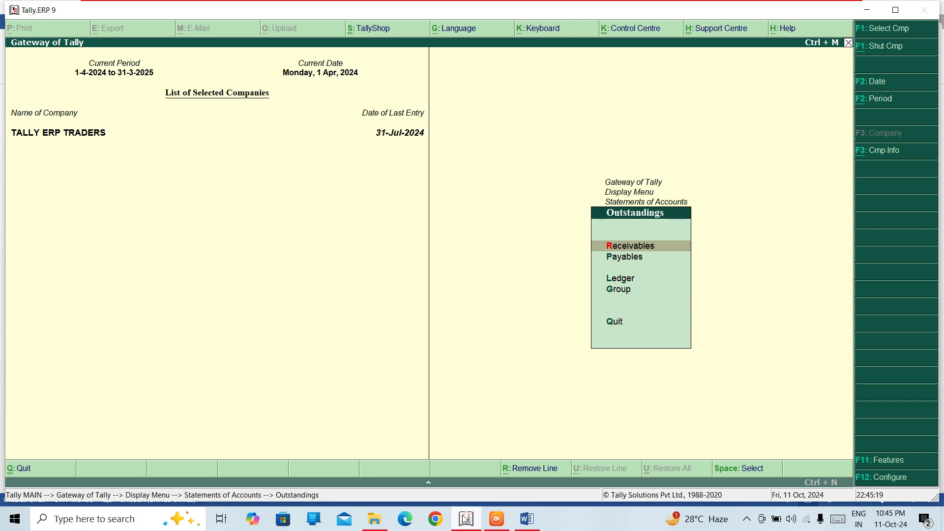
Open the group outstandings report for the Sundry Creditors group.
{"action": "key", "text": "g"}
{"action": "key", "text": "Down"}
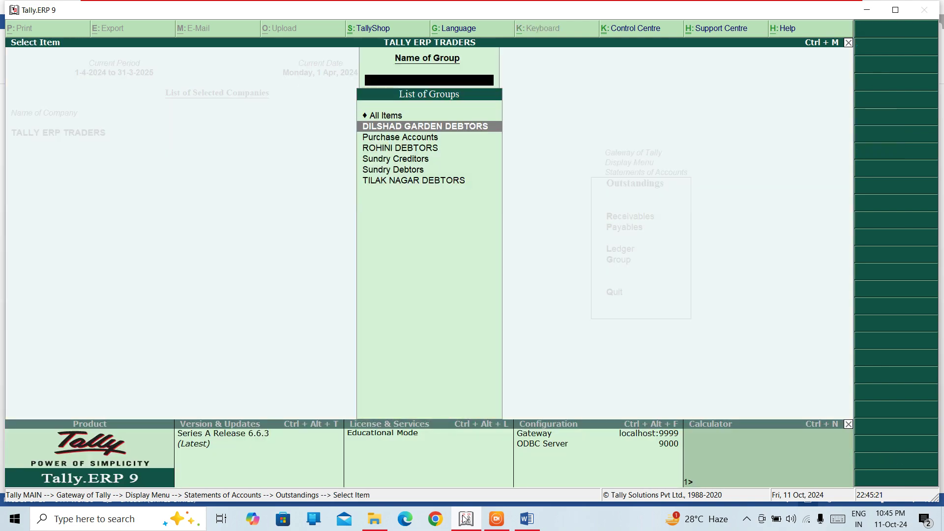
{"action": "key", "text": "Down"}
{"action": "key", "text": "Down"}
{"action": "key", "text": "Down"}
{"action": "key", "text": "Return"}
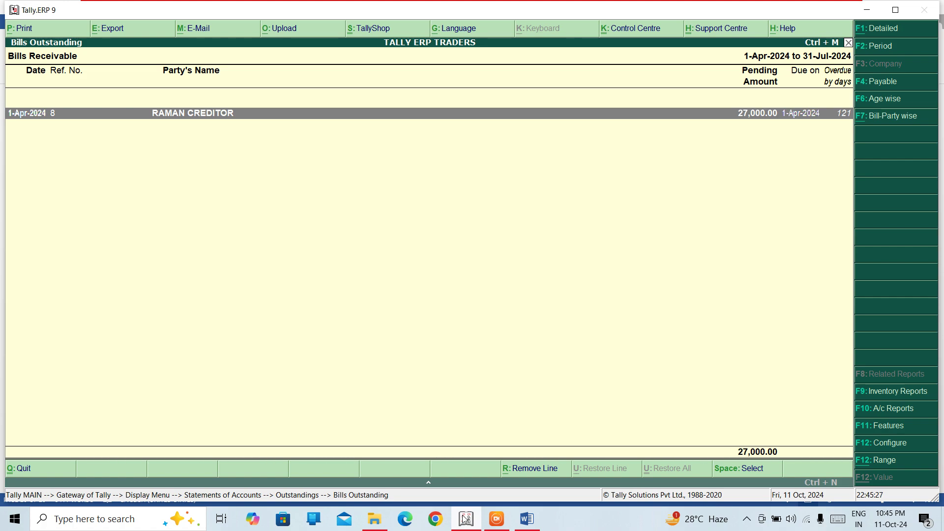
Expand the bills receivable report to its detailed form and examine the sales voucher and stock item lines.
{"action": "key", "text": "alt+F1"}
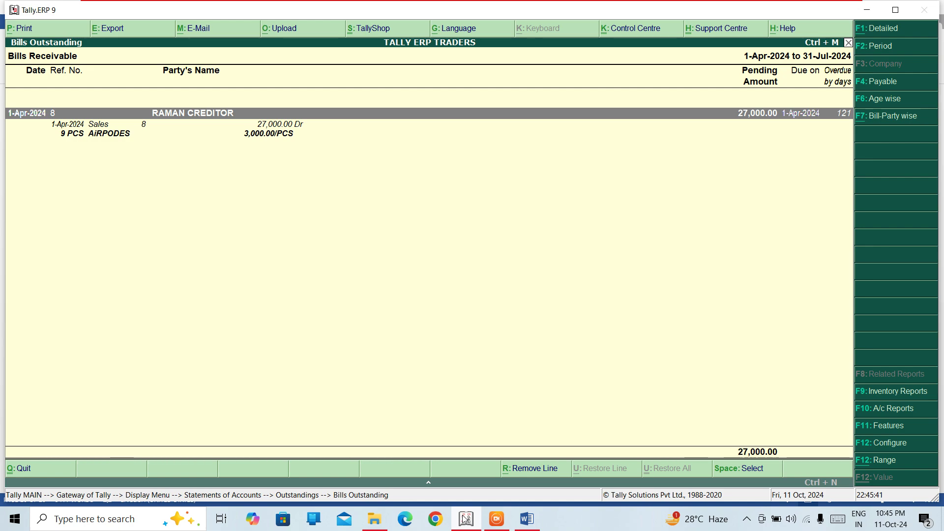
{"action": "key", "text": "Down"}
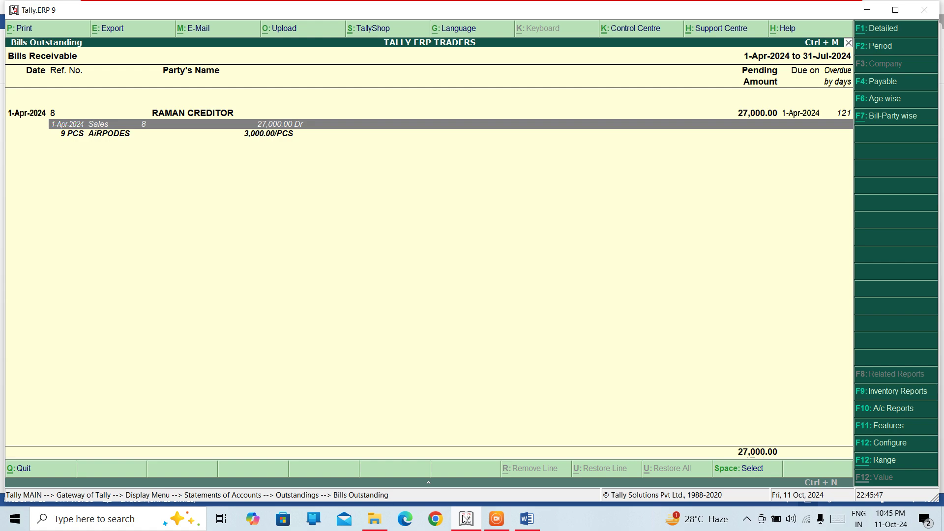
{"action": "key", "text": "Down"}
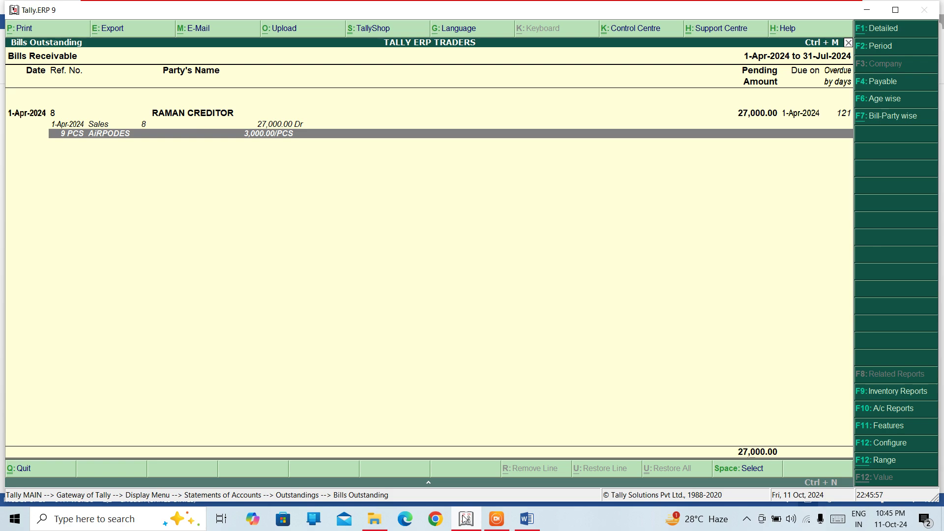
Compare the bill-party-wise and bill-wise arrangements of the report, and toggle its detail lines.
{"action": "key", "text": "F7"}
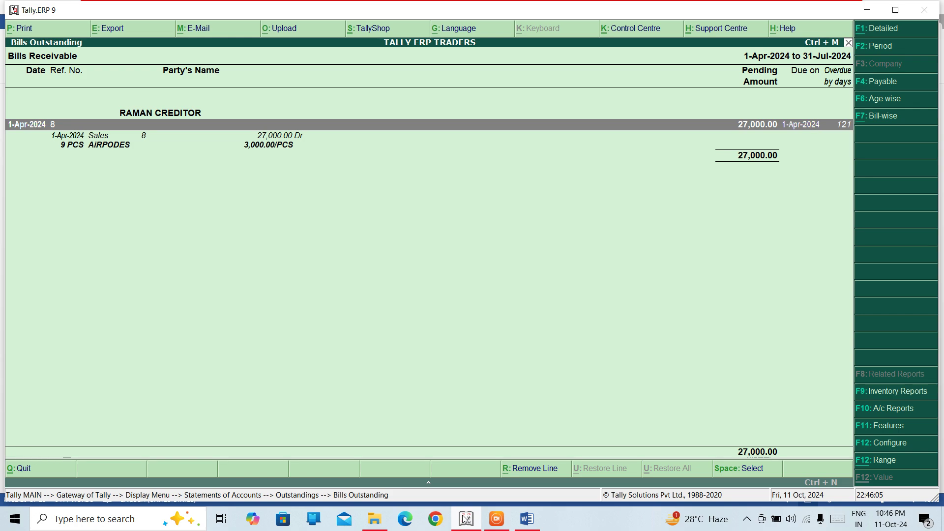
{"action": "key", "text": "F7"}
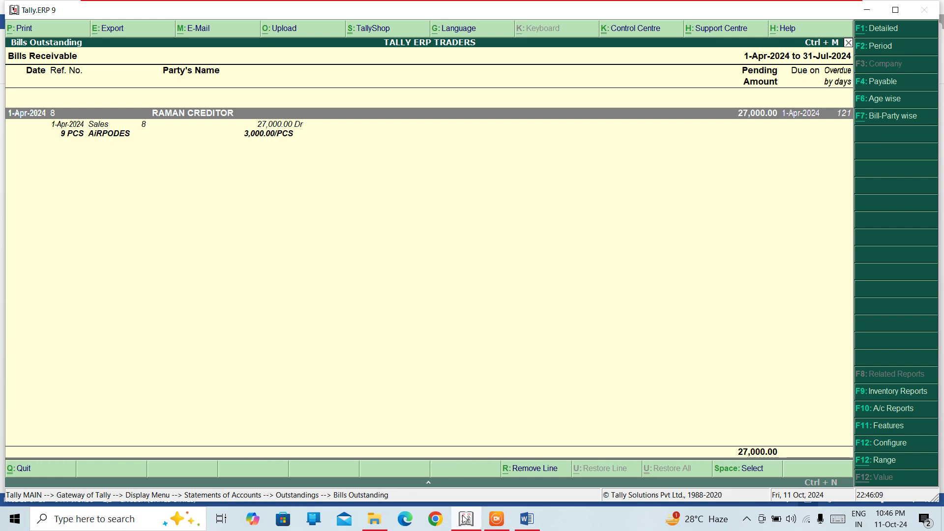
{"action": "key", "text": "F7"}
{"action": "key", "text": "F7"}
{"action": "key", "text": "alt+F1"}
{"action": "key", "text": "alt+F1"}
Return to the group selection and open the outstandings report for the Sundry Debtors group.
{"action": "key", "text": "Escape"}
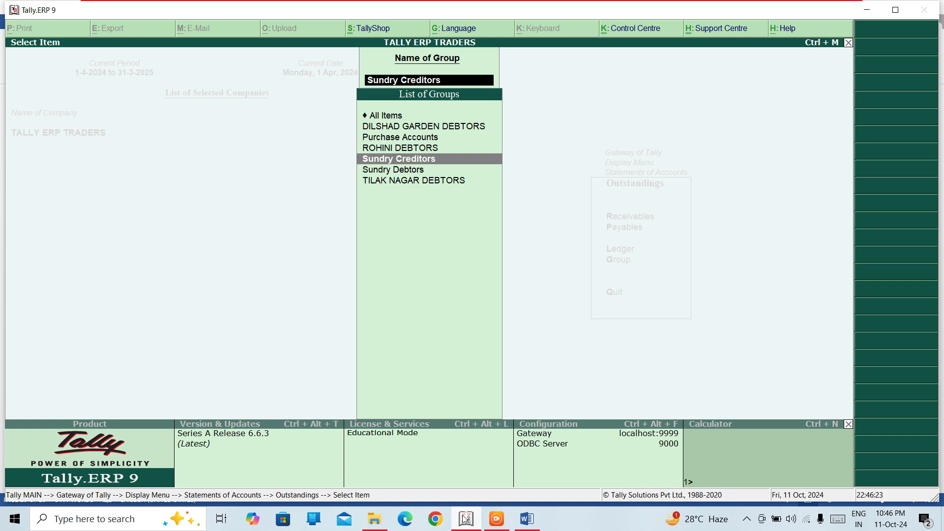
{"action": "key", "text": "Down"}
{"action": "key", "text": "Return"}
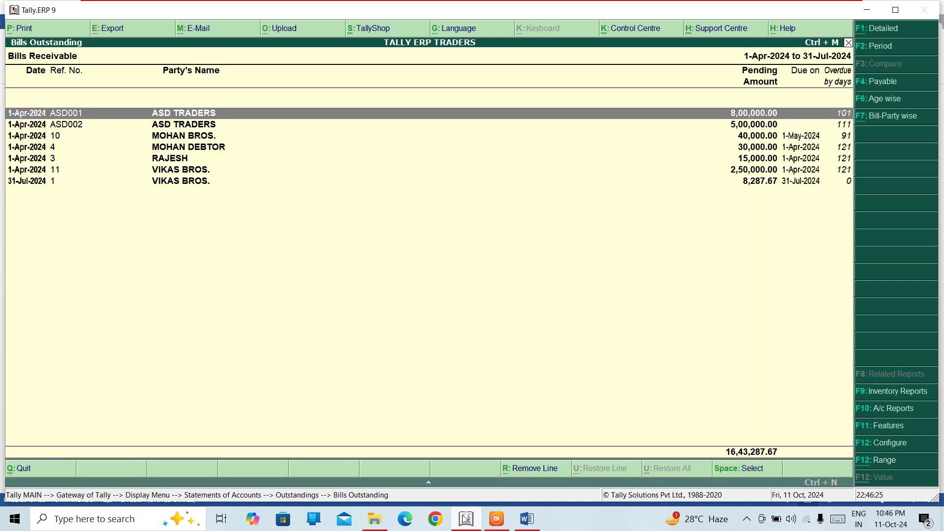
Examine the pending bills of the Sundry Debtors report one by one, from the first ASD TRADERS bill to the last VIKAS BROS. bill.
{"action": "key", "text": "Down"}
{"action": "key", "text": "Down"}
{"action": "key", "text": "Down"}
{"action": "key", "text": "Down"}
{"action": "key", "text": "Down"}
{"action": "key", "text": "Down"}
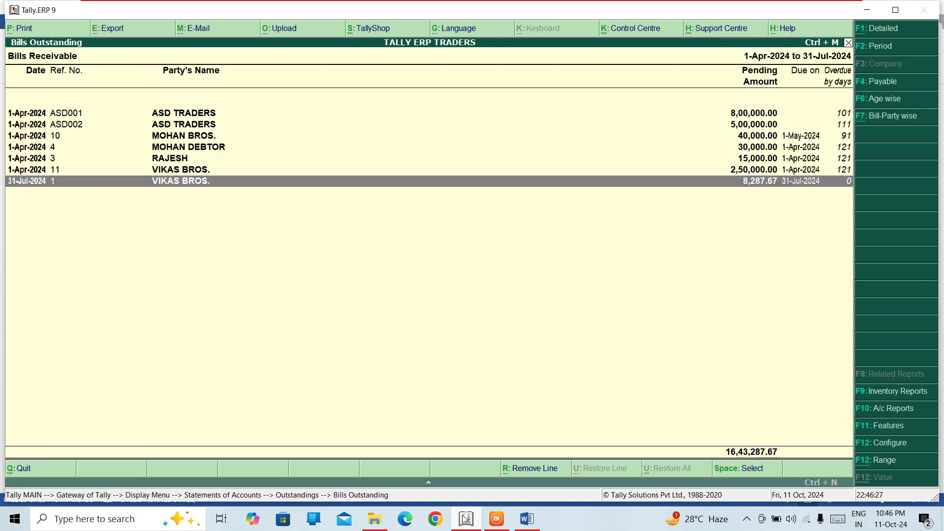
{"action": "key", "text": "Up"}
{"action": "key", "text": "Up"}
{"action": "key", "text": "Up"}
{"action": "key", "text": "Up"}
{"action": "key", "text": "Up"}
{"action": "key", "text": "Up"}
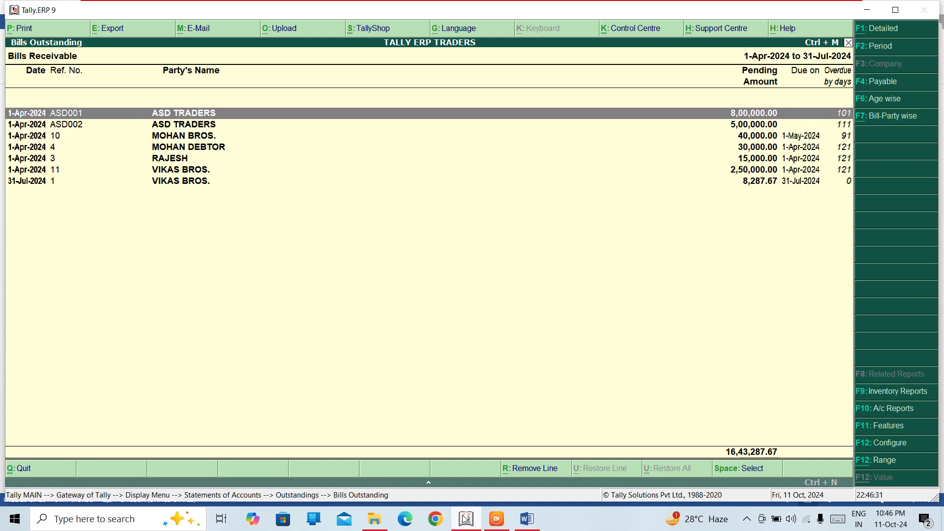
Show the bills receivable age-wise by due date, with ageing periods of 0 to 30 days and over 30 days, and close the report.
{"action": "key", "text": "F6"}
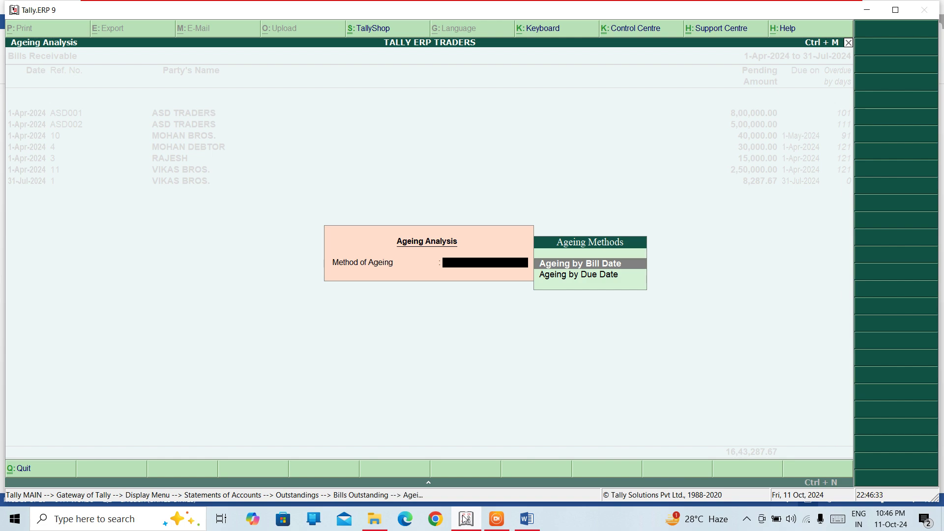
{"action": "key", "text": "Down"}
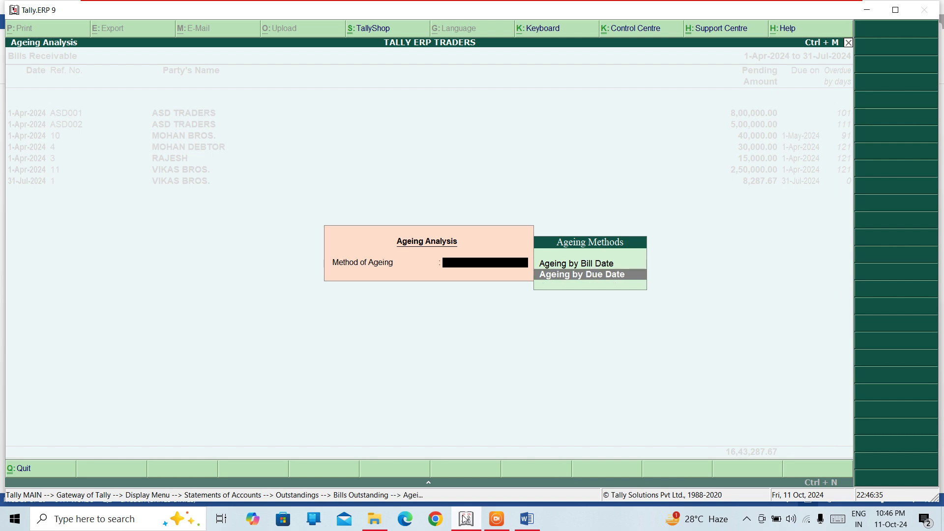
{"action": "key", "text": "Return"}
{"action": "type", "text": "30"}
{"action": "key", "text": "Return"}
{"action": "key", "text": "Return"}
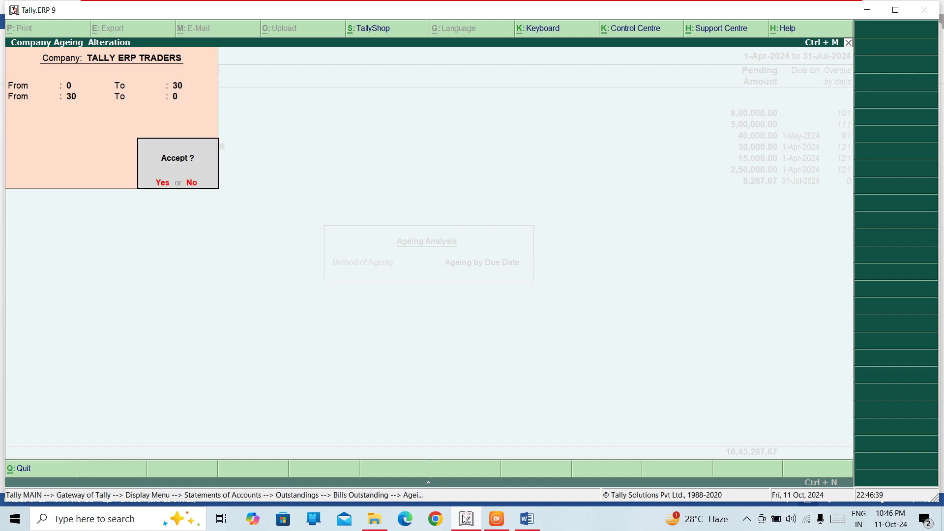
{"action": "key", "text": "Return"}
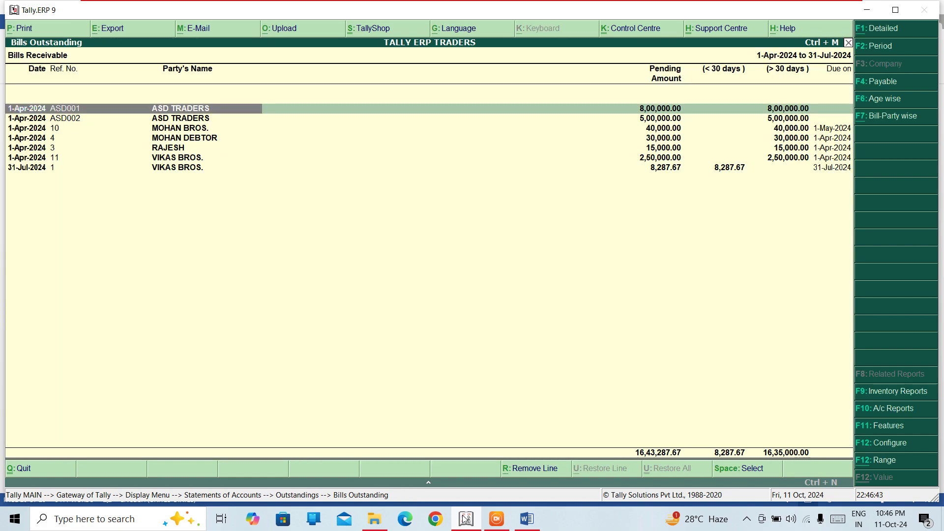
{"action": "key", "text": "Escape"}
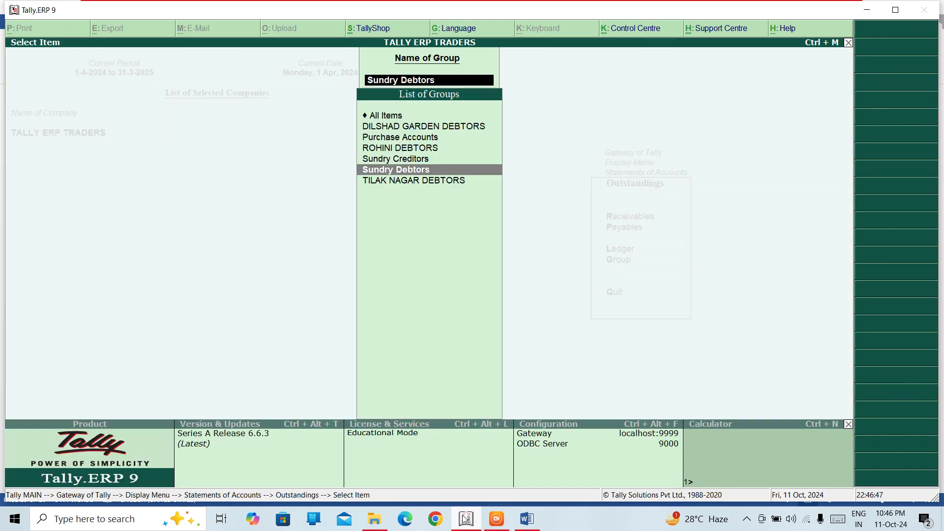
Reopen the Sundry Debtors outstandings report and view its print settings without printing.
{"action": "key", "text": "Return"}
{"action": "key", "text": "alt+p"}
{"action": "key", "text": "Return"}
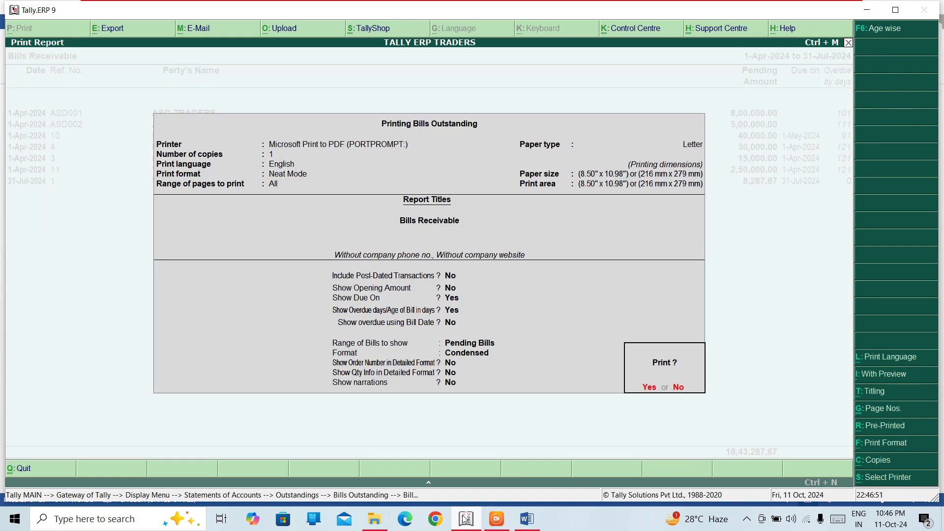
{"action": "key", "text": "Escape"}
{"action": "key", "text": "Escape"}
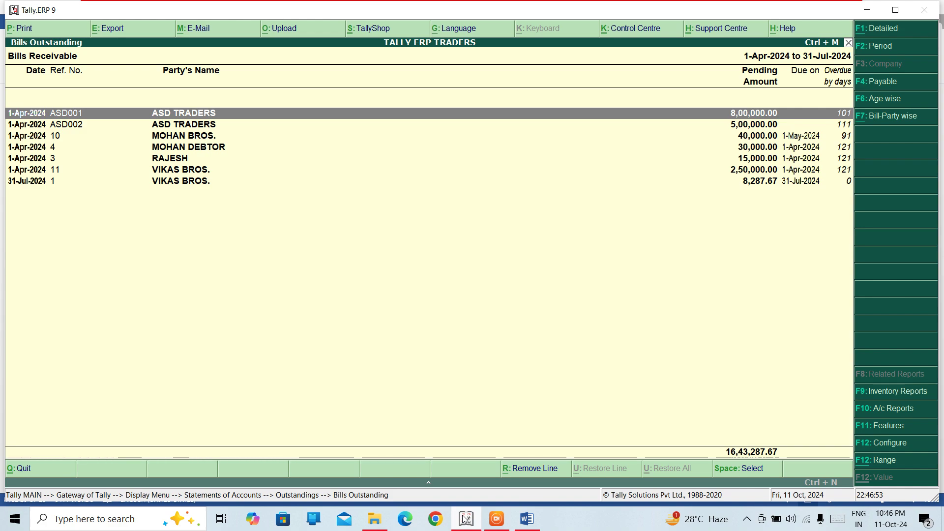
Close the outstandings report and return to the Gateway of Tally main menu.
{"action": "key", "text": "Escape"}
{"action": "key", "text": "Escape"}
{"action": "key", "text": "Escape"}
{"action": "key", "text": "Escape"}
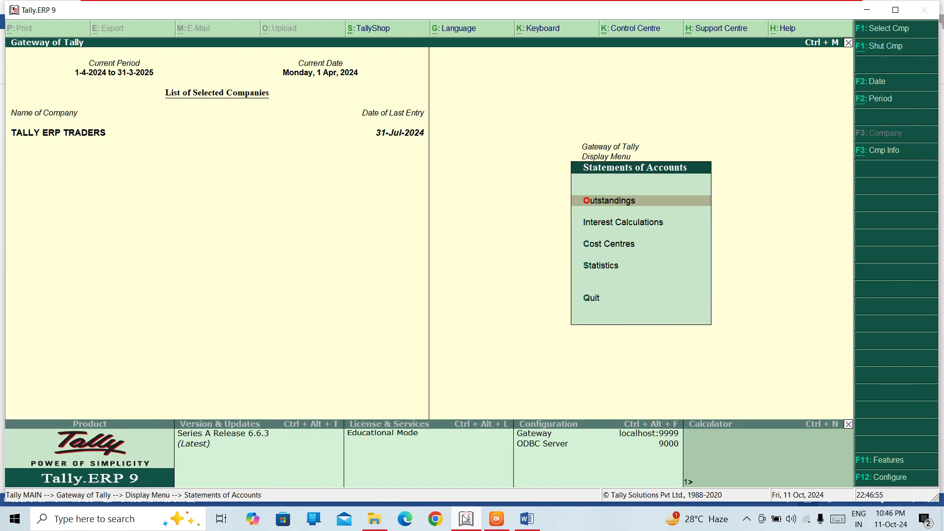
{"action": "key", "text": "Escape"}
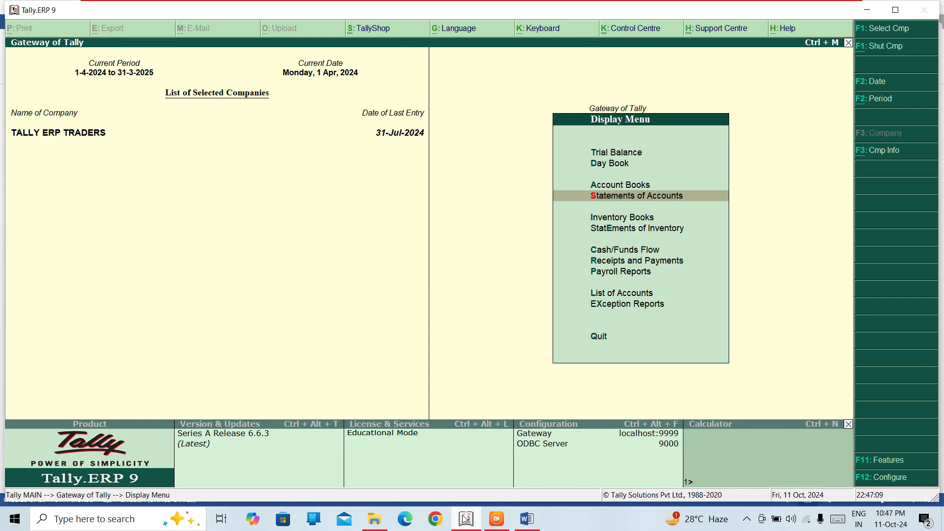
{"action": "key", "text": "Escape"}
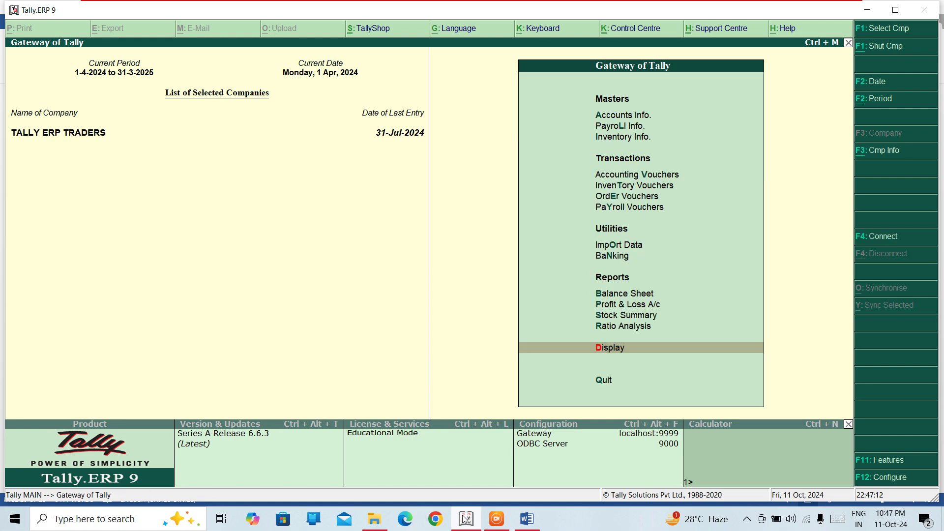